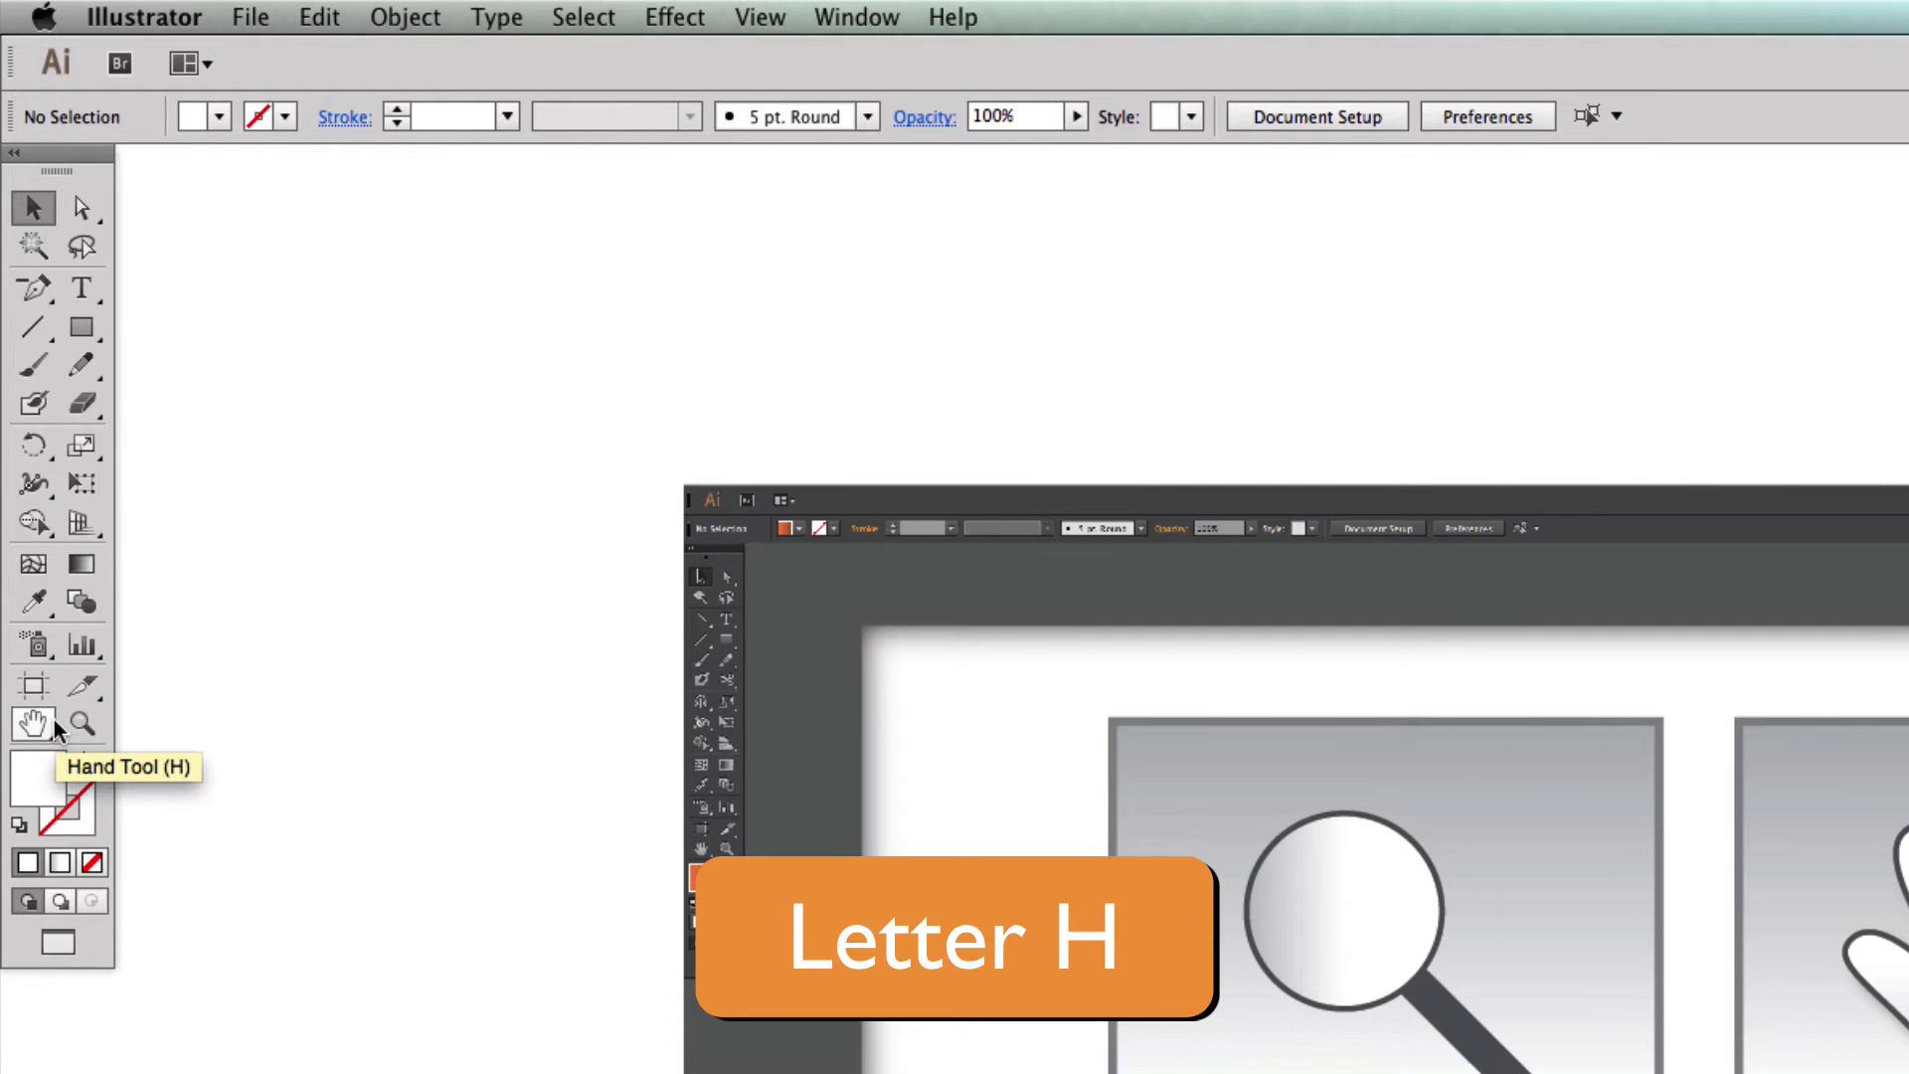
Use View > Zoom In and Zoom Out on the thumbnail, ending at 150%
left_click(753, 14)
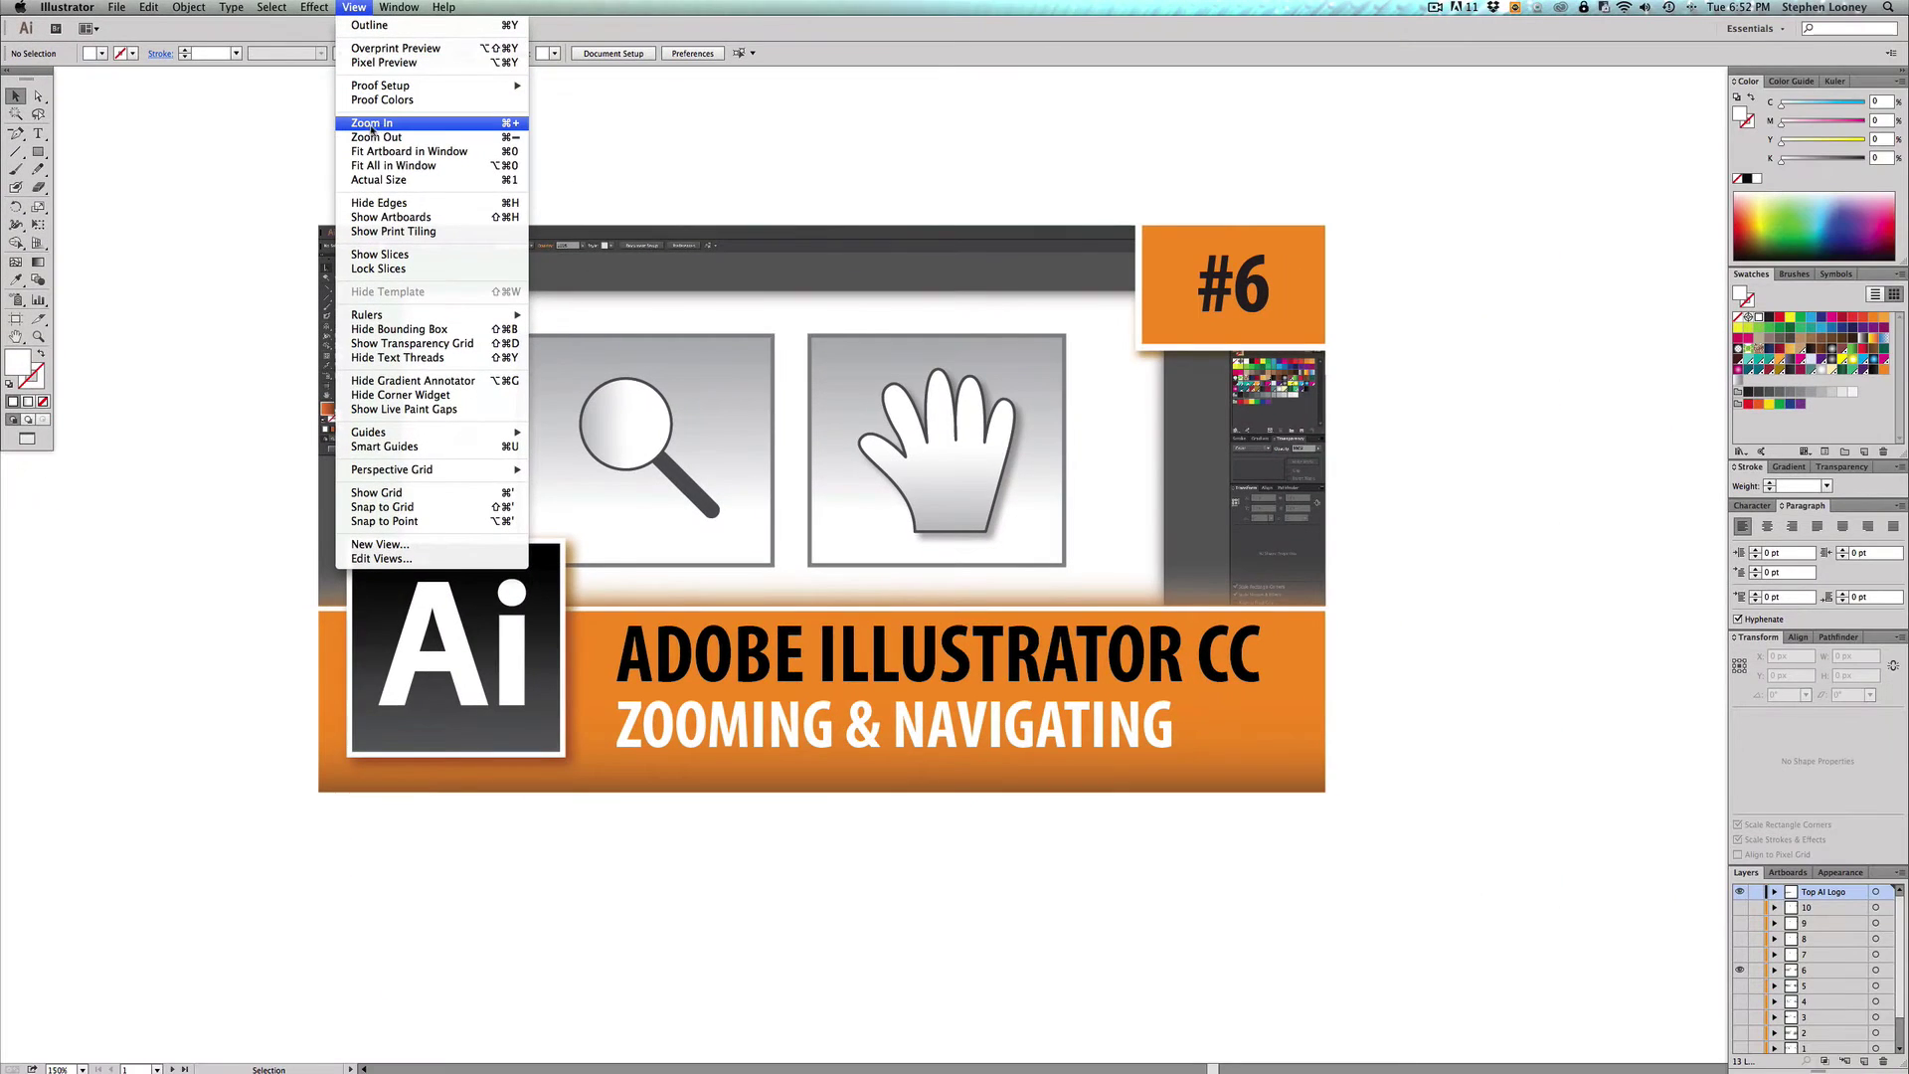
left_click(380, 126)
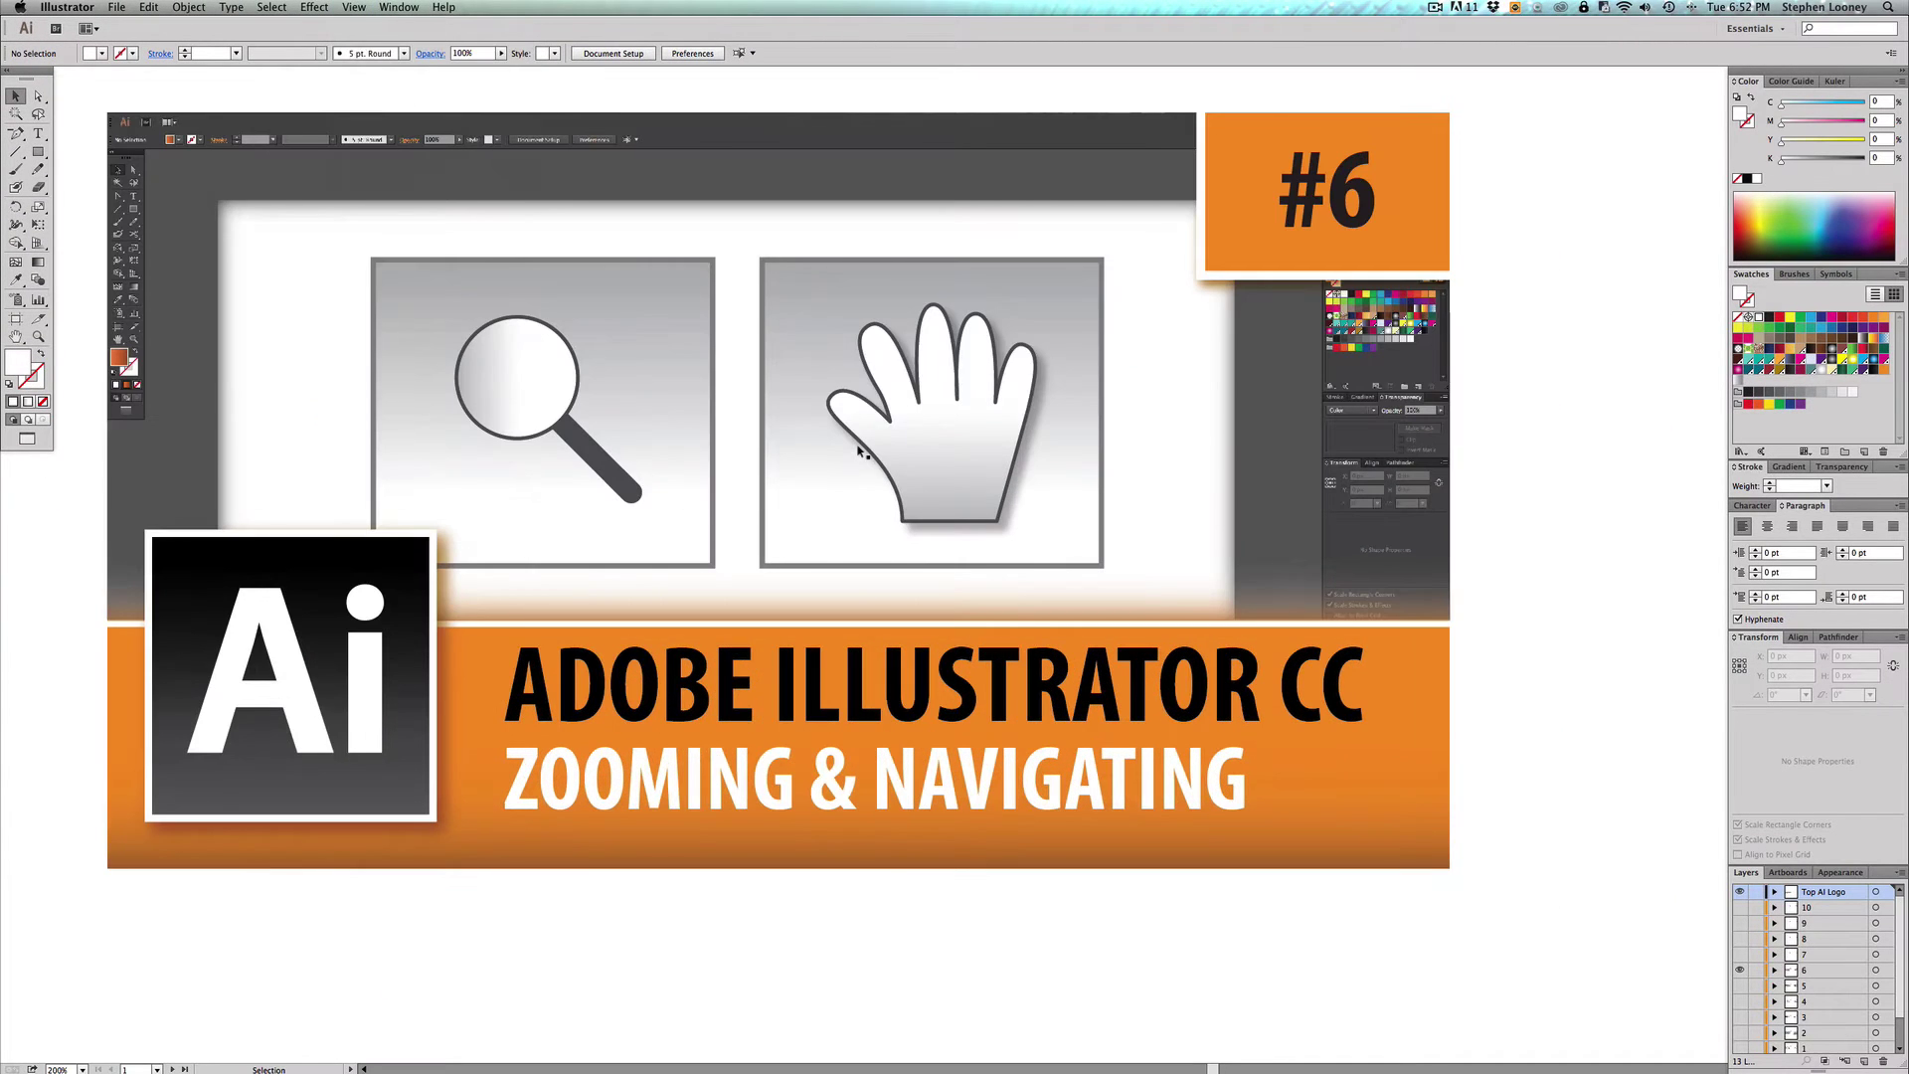
left_click(366, 5)
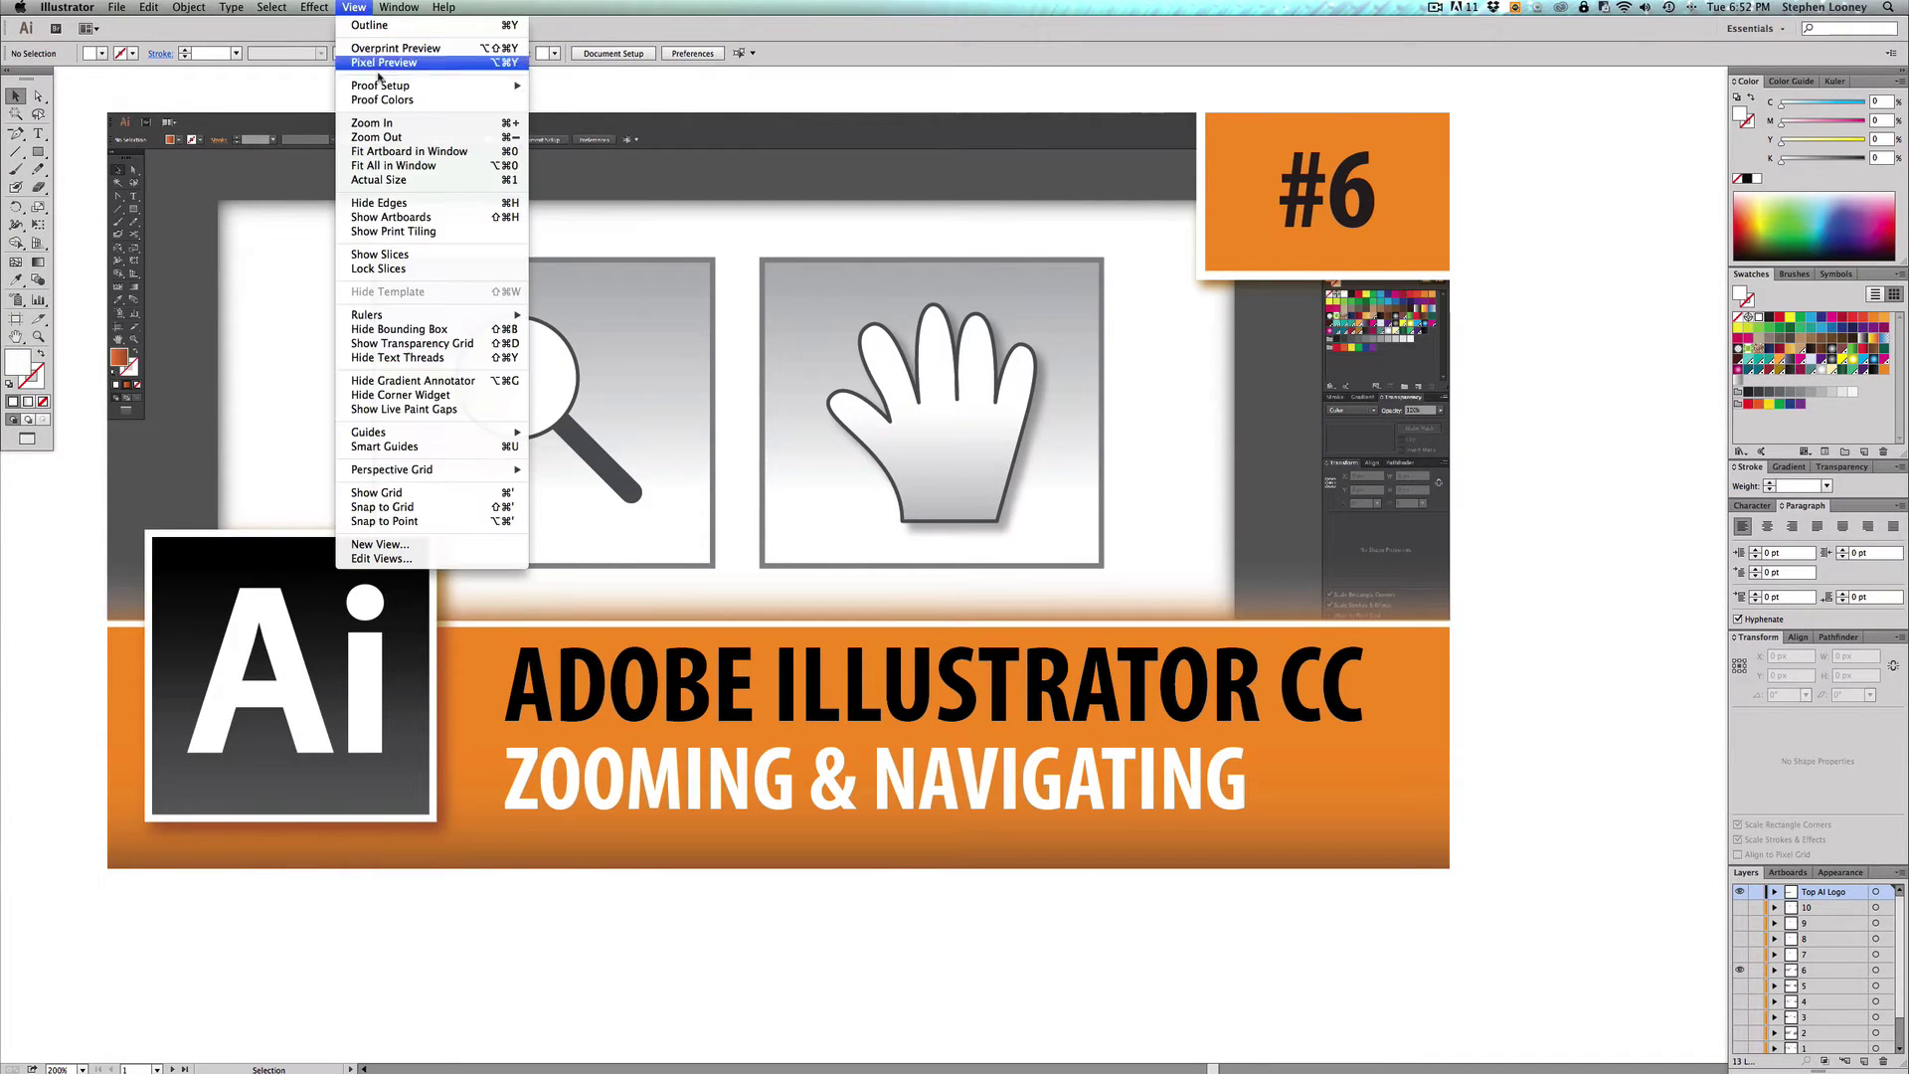
left_click(400, 146)
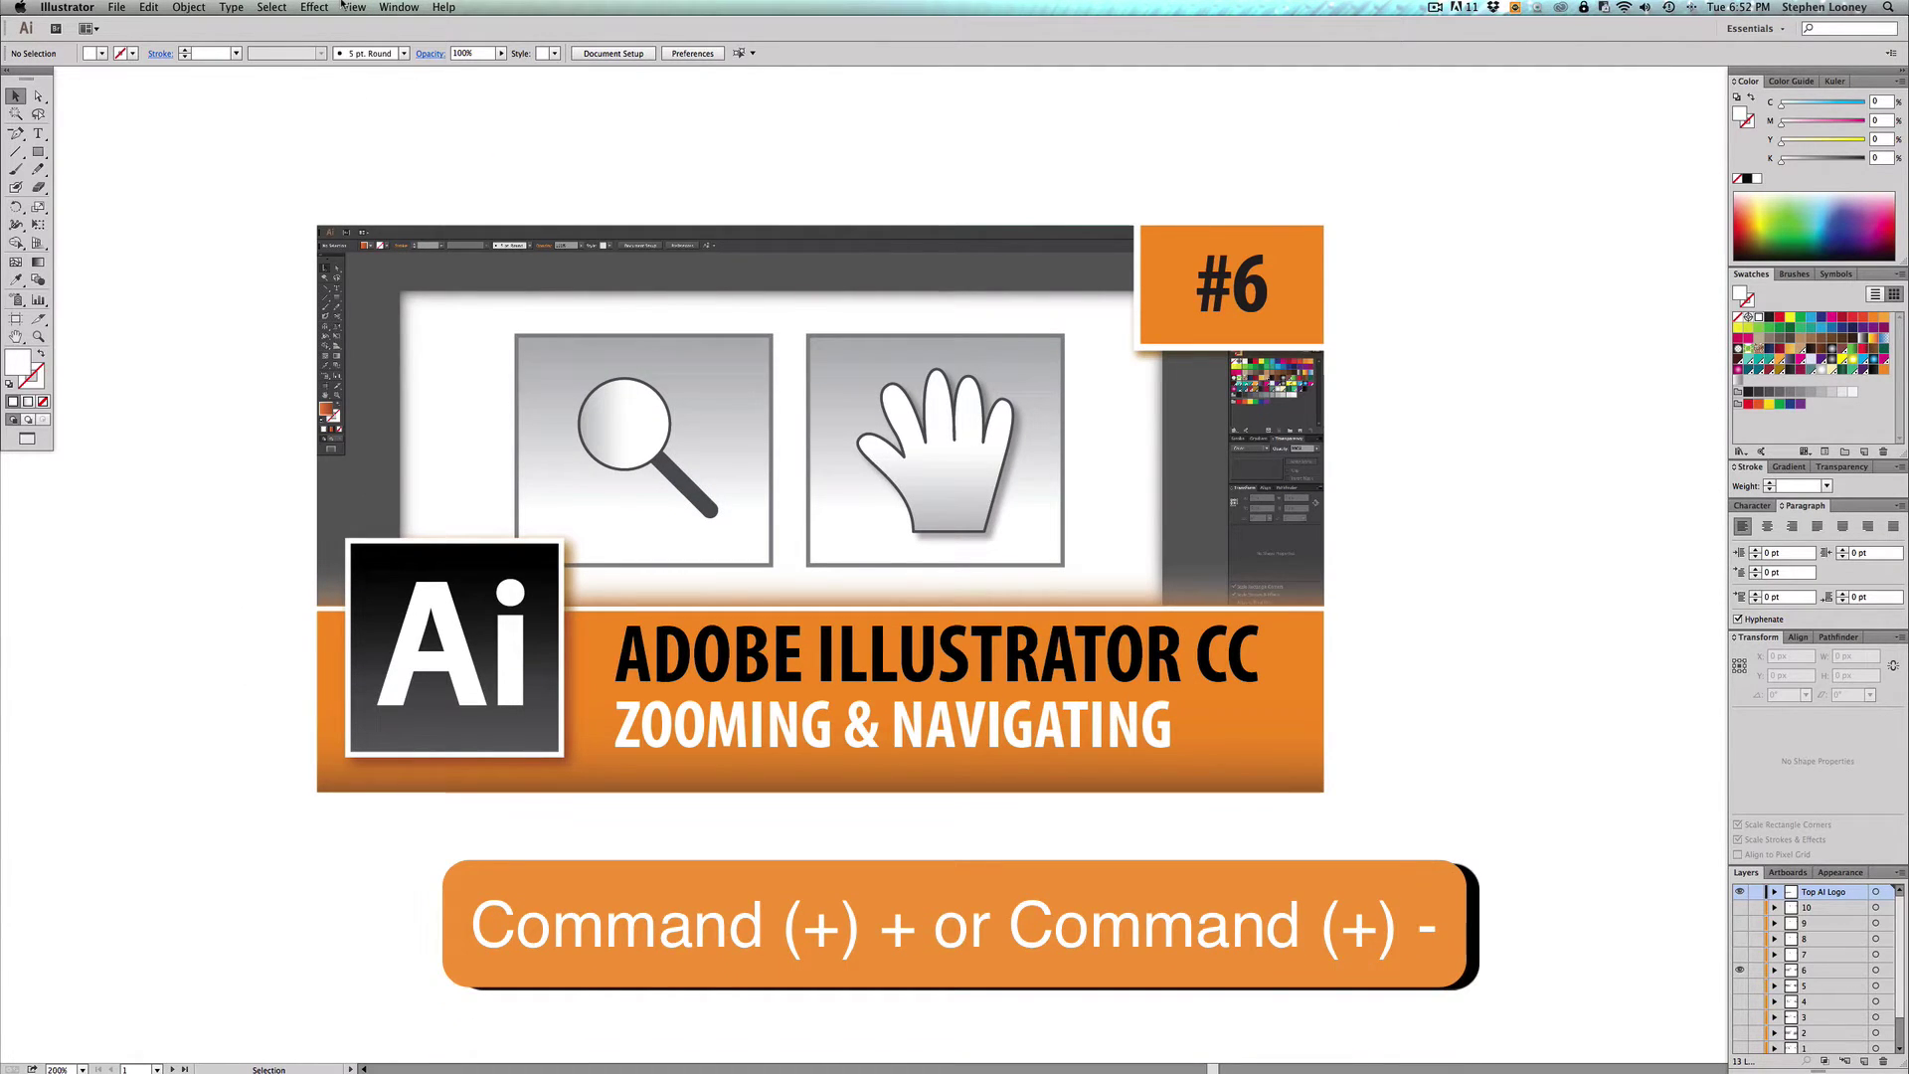
Zoom in and out with Cmd + and Cmd -, finishing at 50%
key("super+equal")
key("super+minus")
key("super+minus")
key("super+minus")
key("super+minus")
key("super+minus")
key("super+minus")
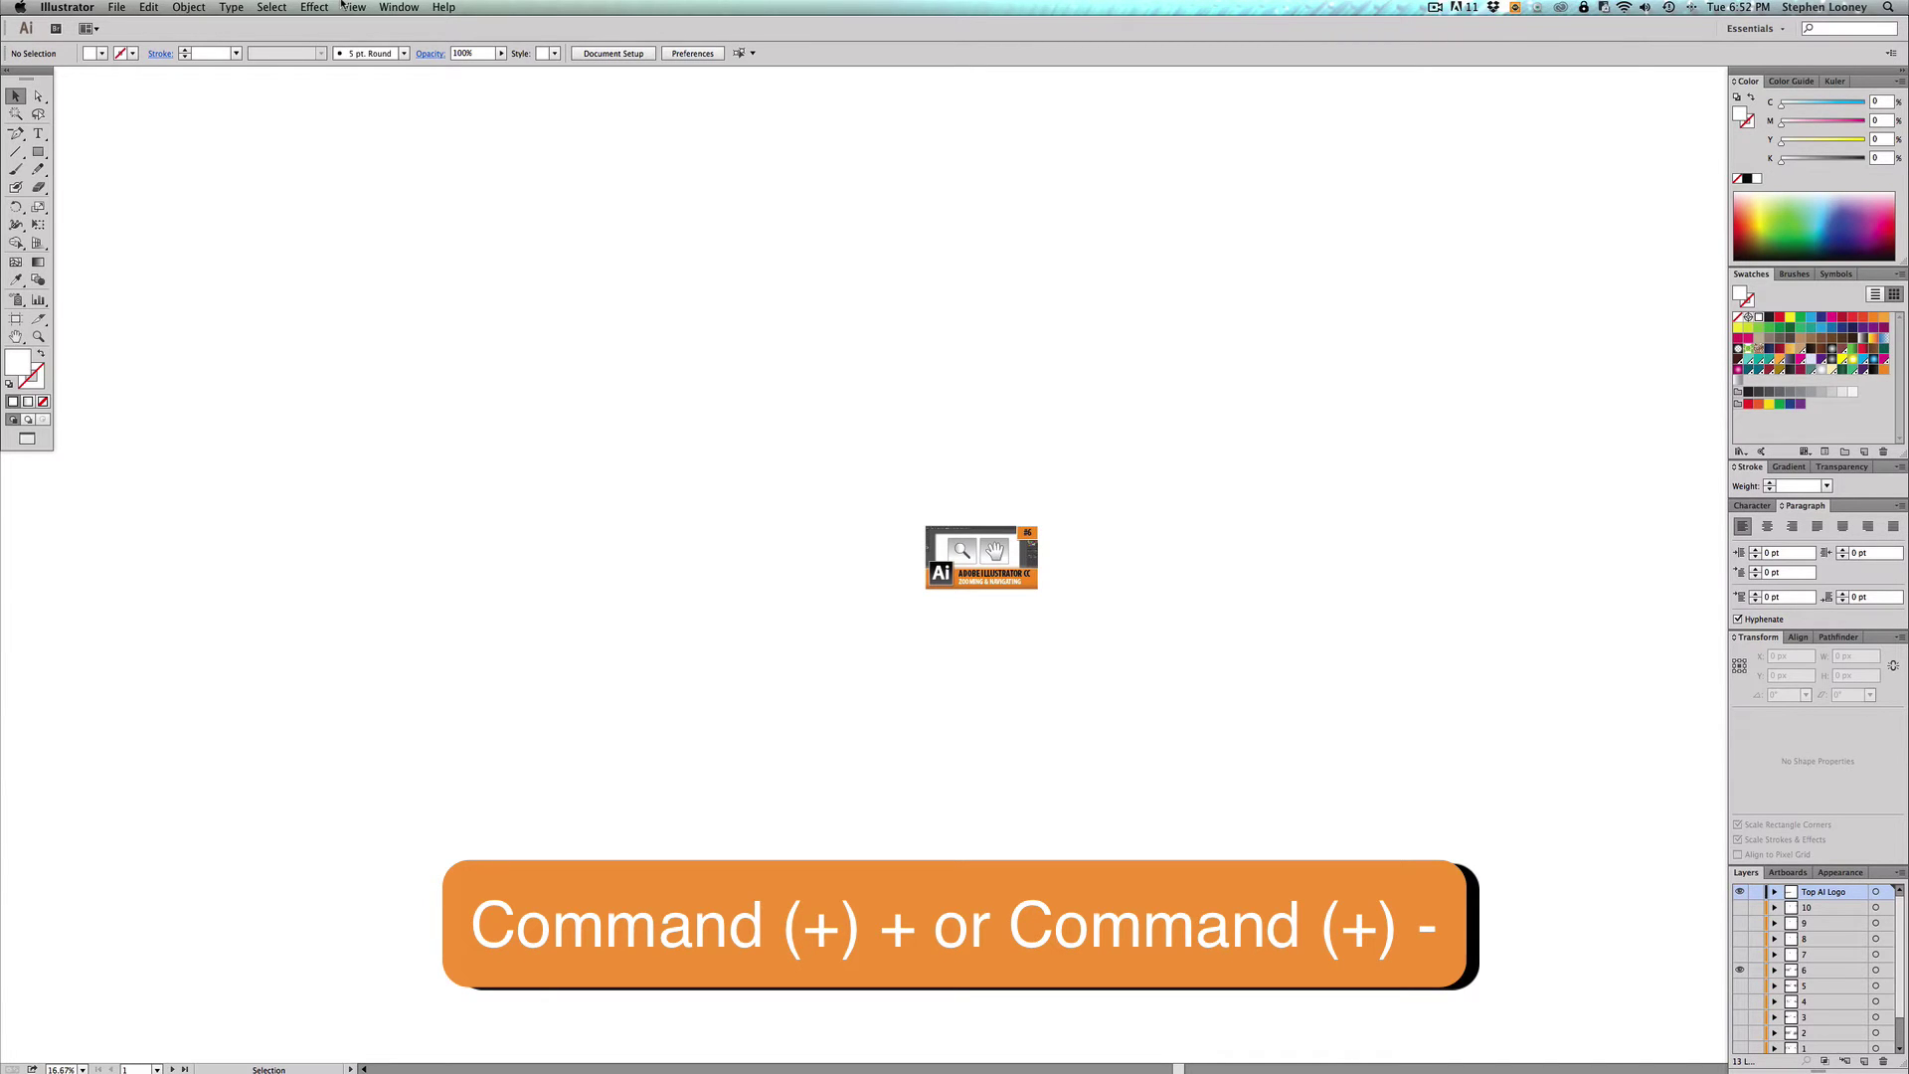
key("super+equal")
key("super+equal")
key("super+equal")
key("super+equal")
key("super+equal")
key("super+equal")
key("super+equal")
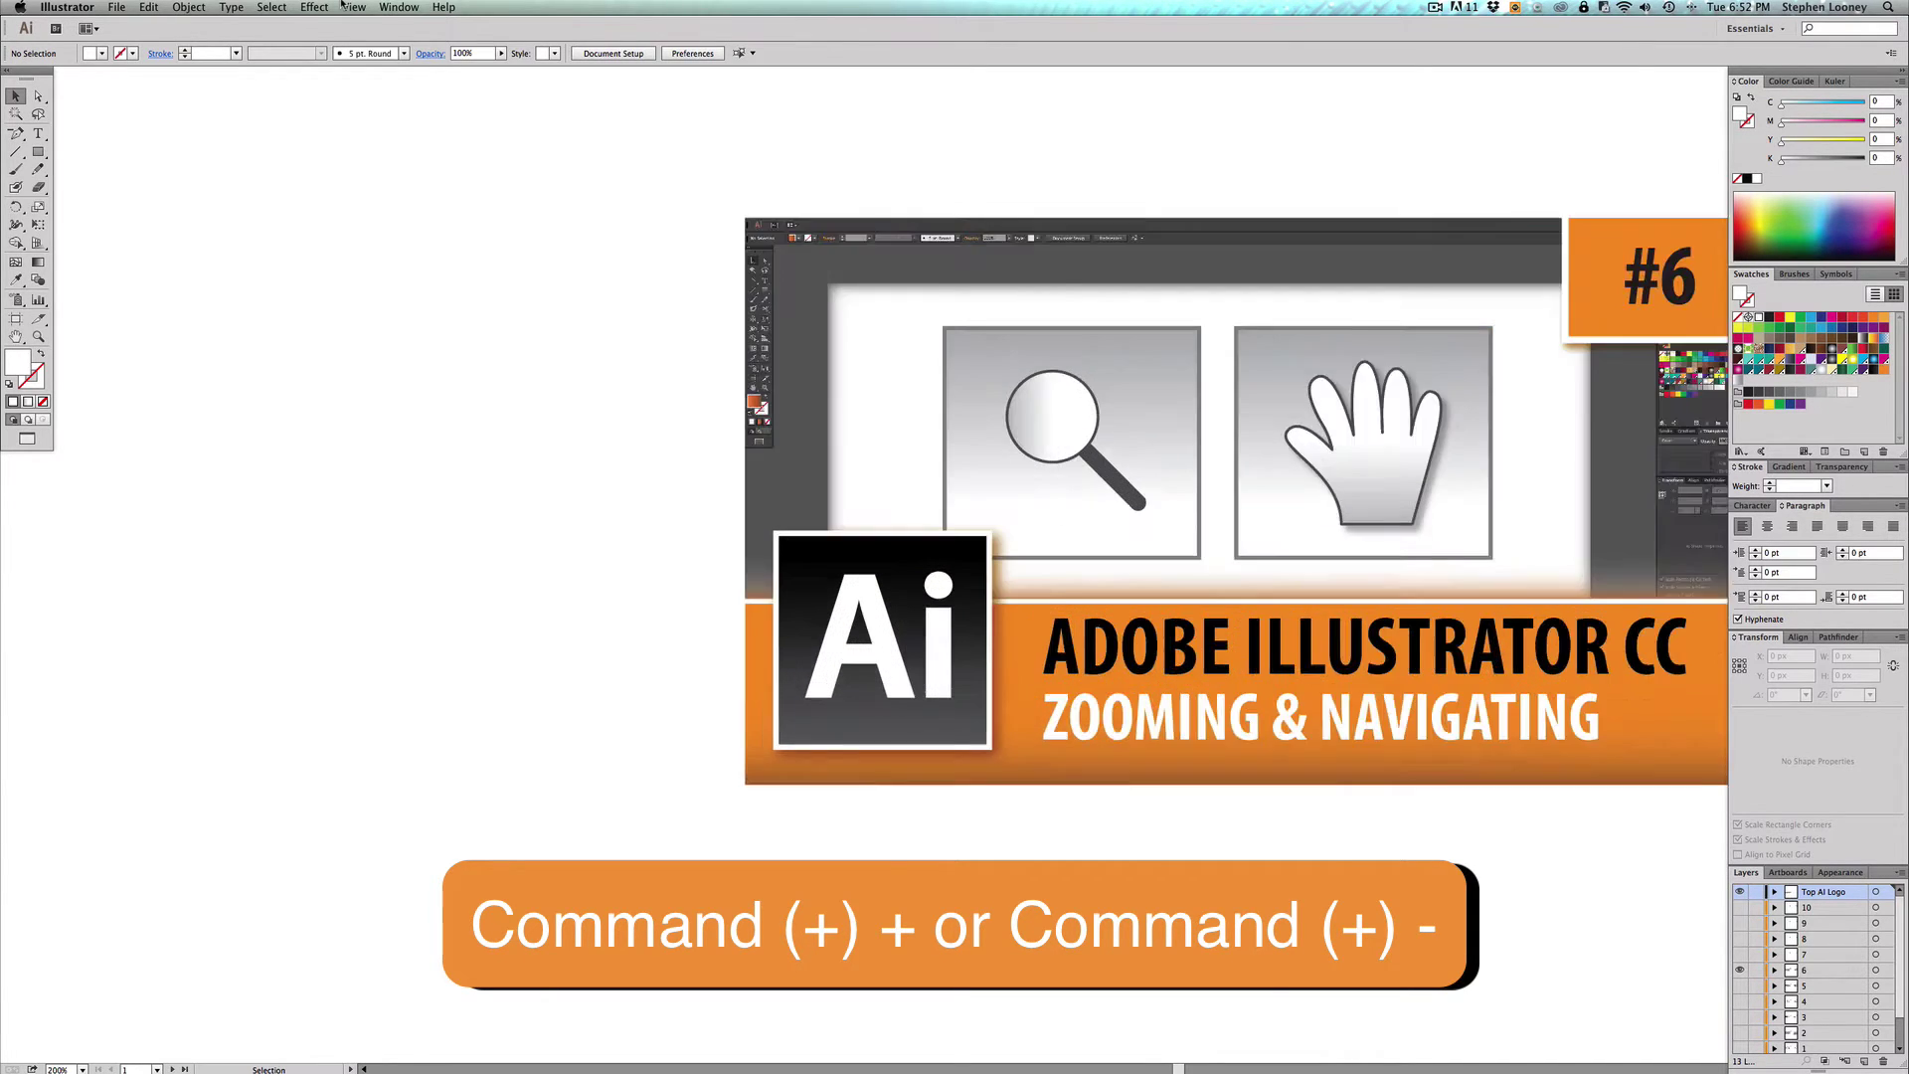
key("super+equal")
key("super+minus")
key("super+minus")
key("super+minus")
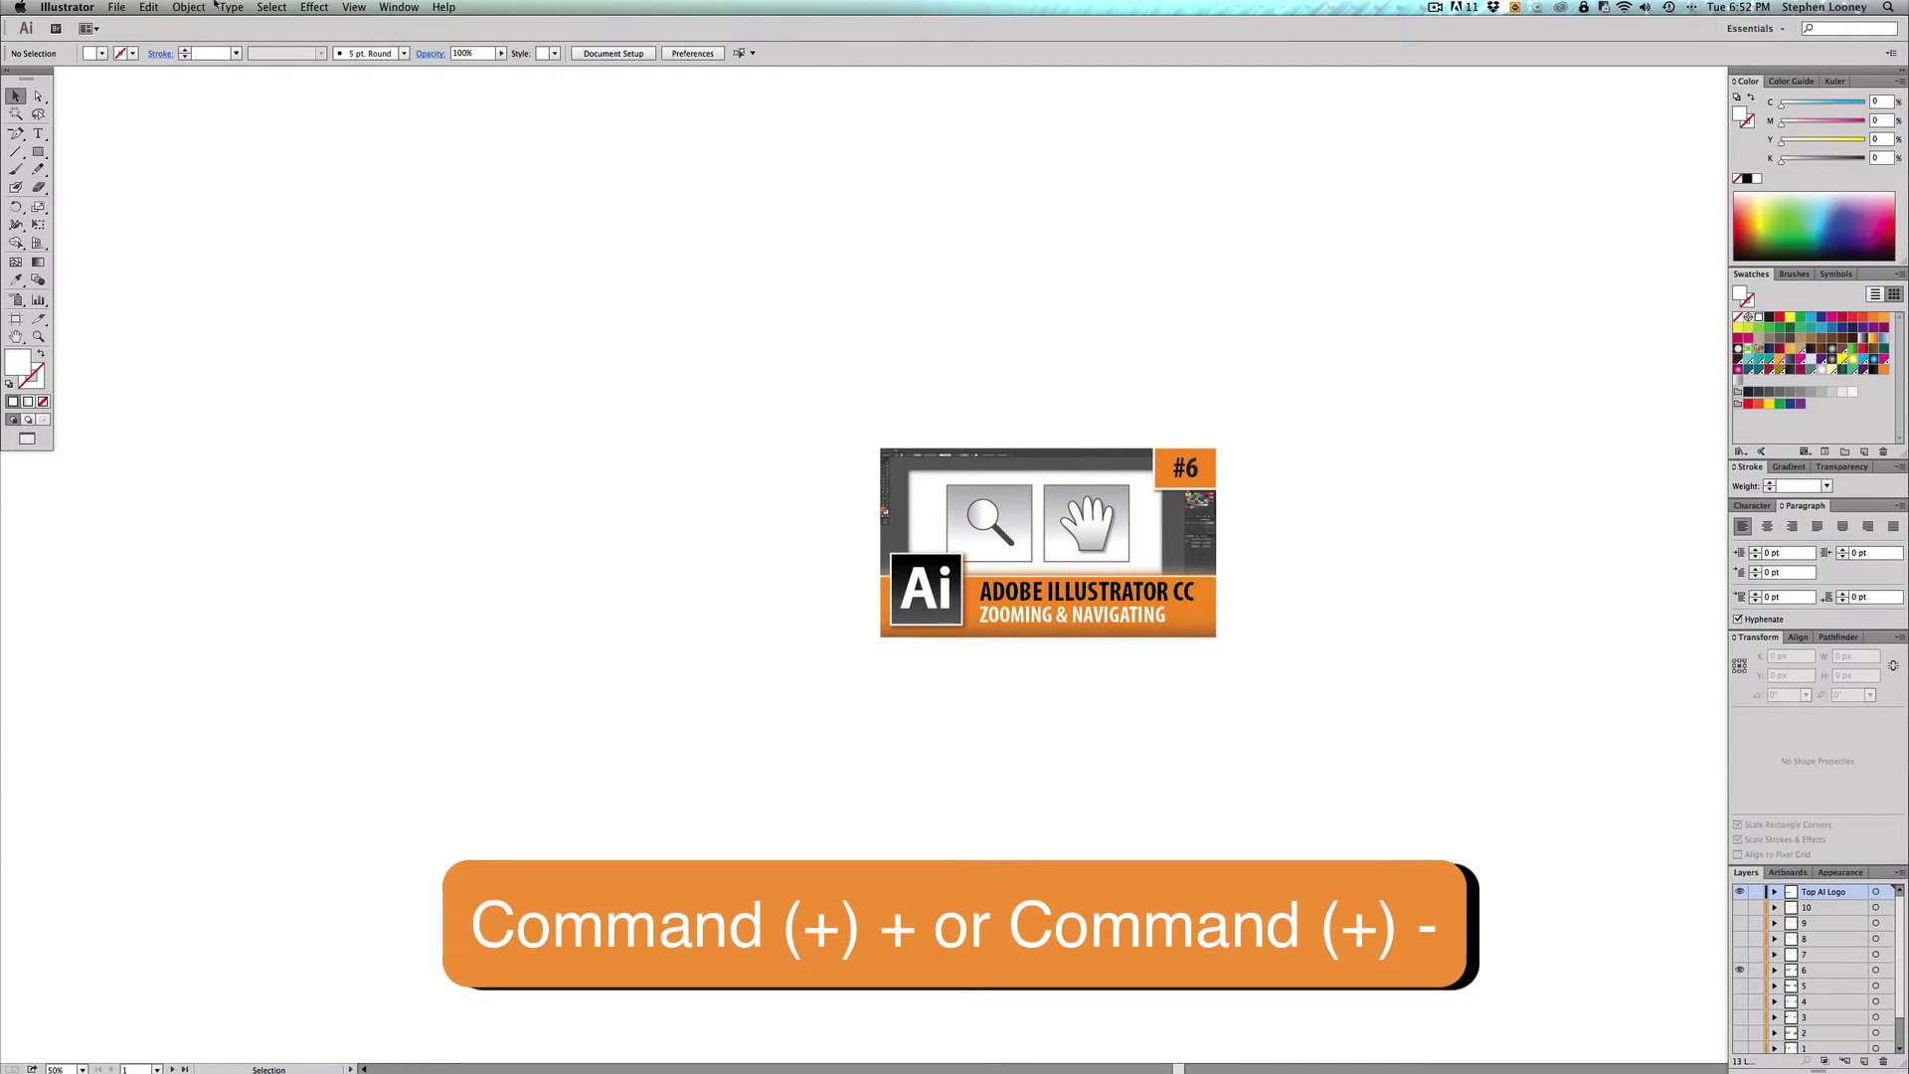
Fit the artboard in the window, shrink the window, refit with Cmd+0, then enlarge the window
left_click(358, 7)
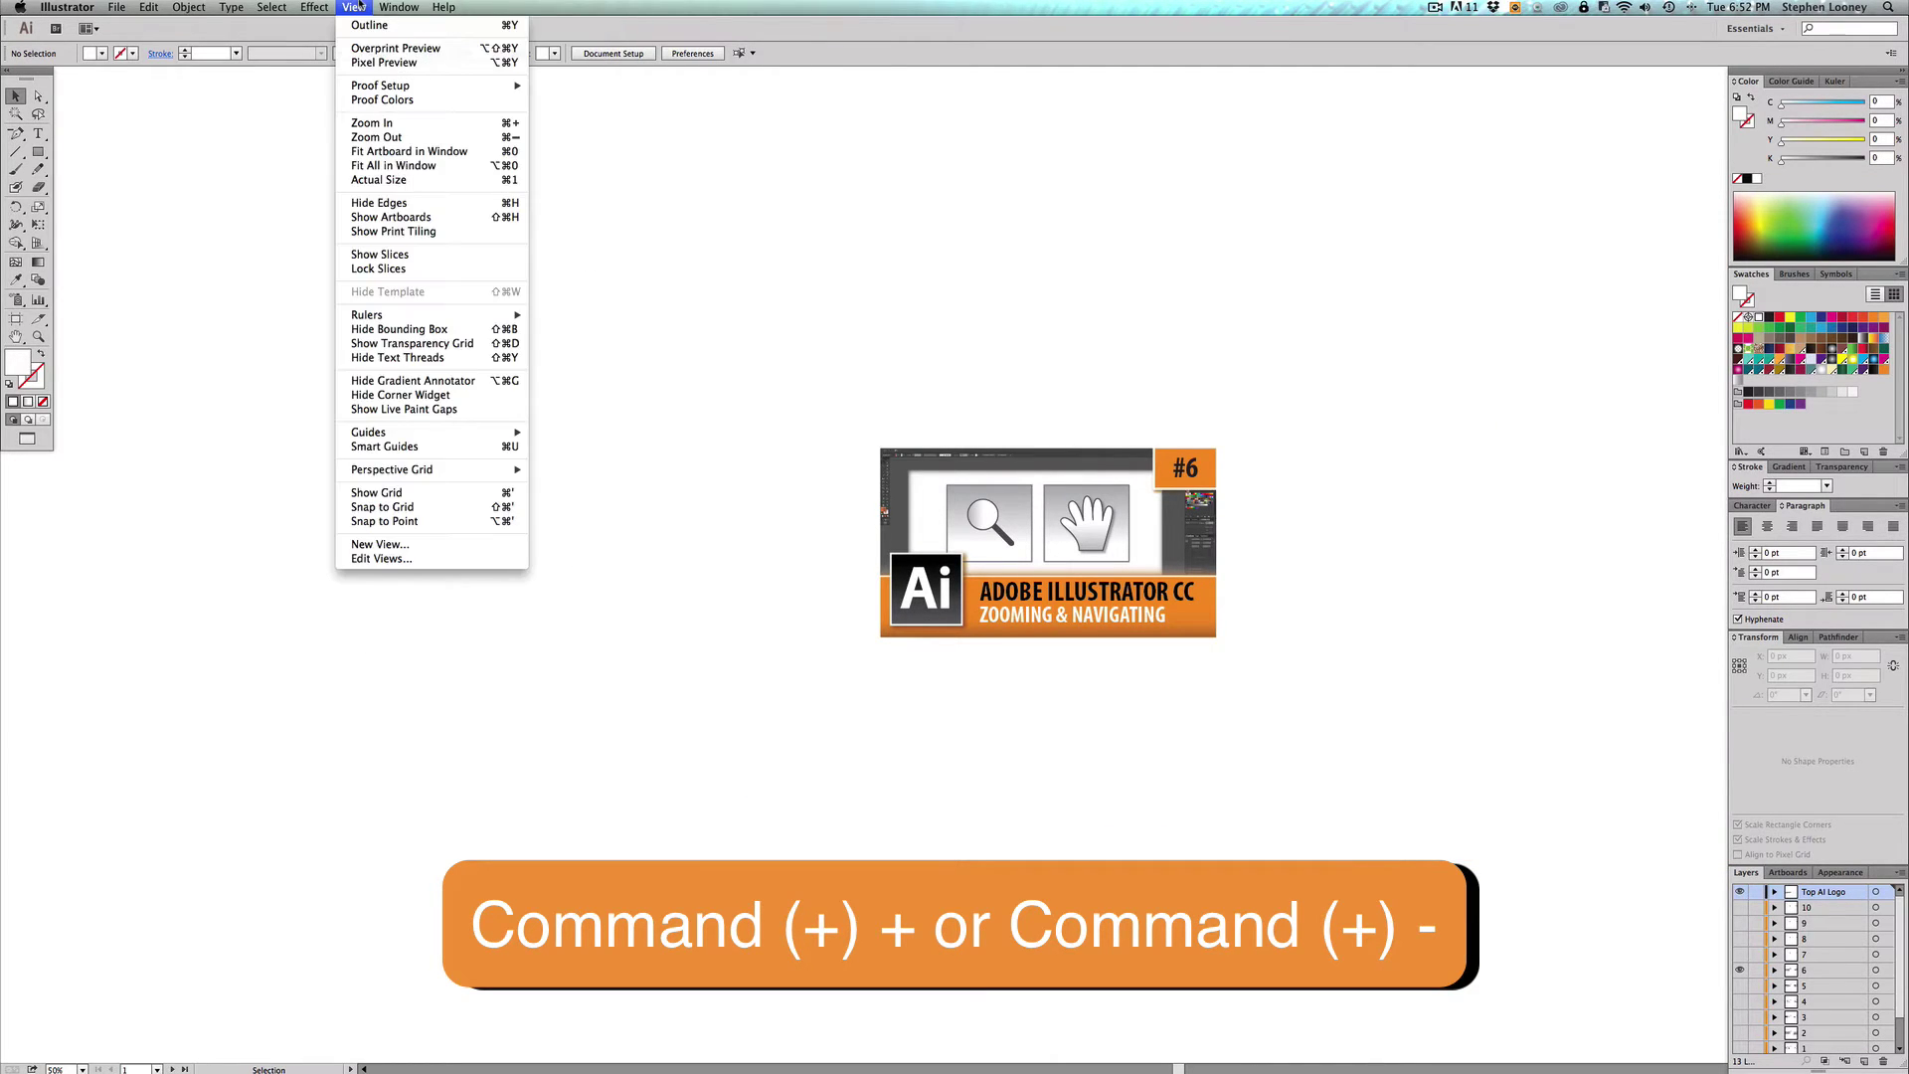
left_click(375, 152)
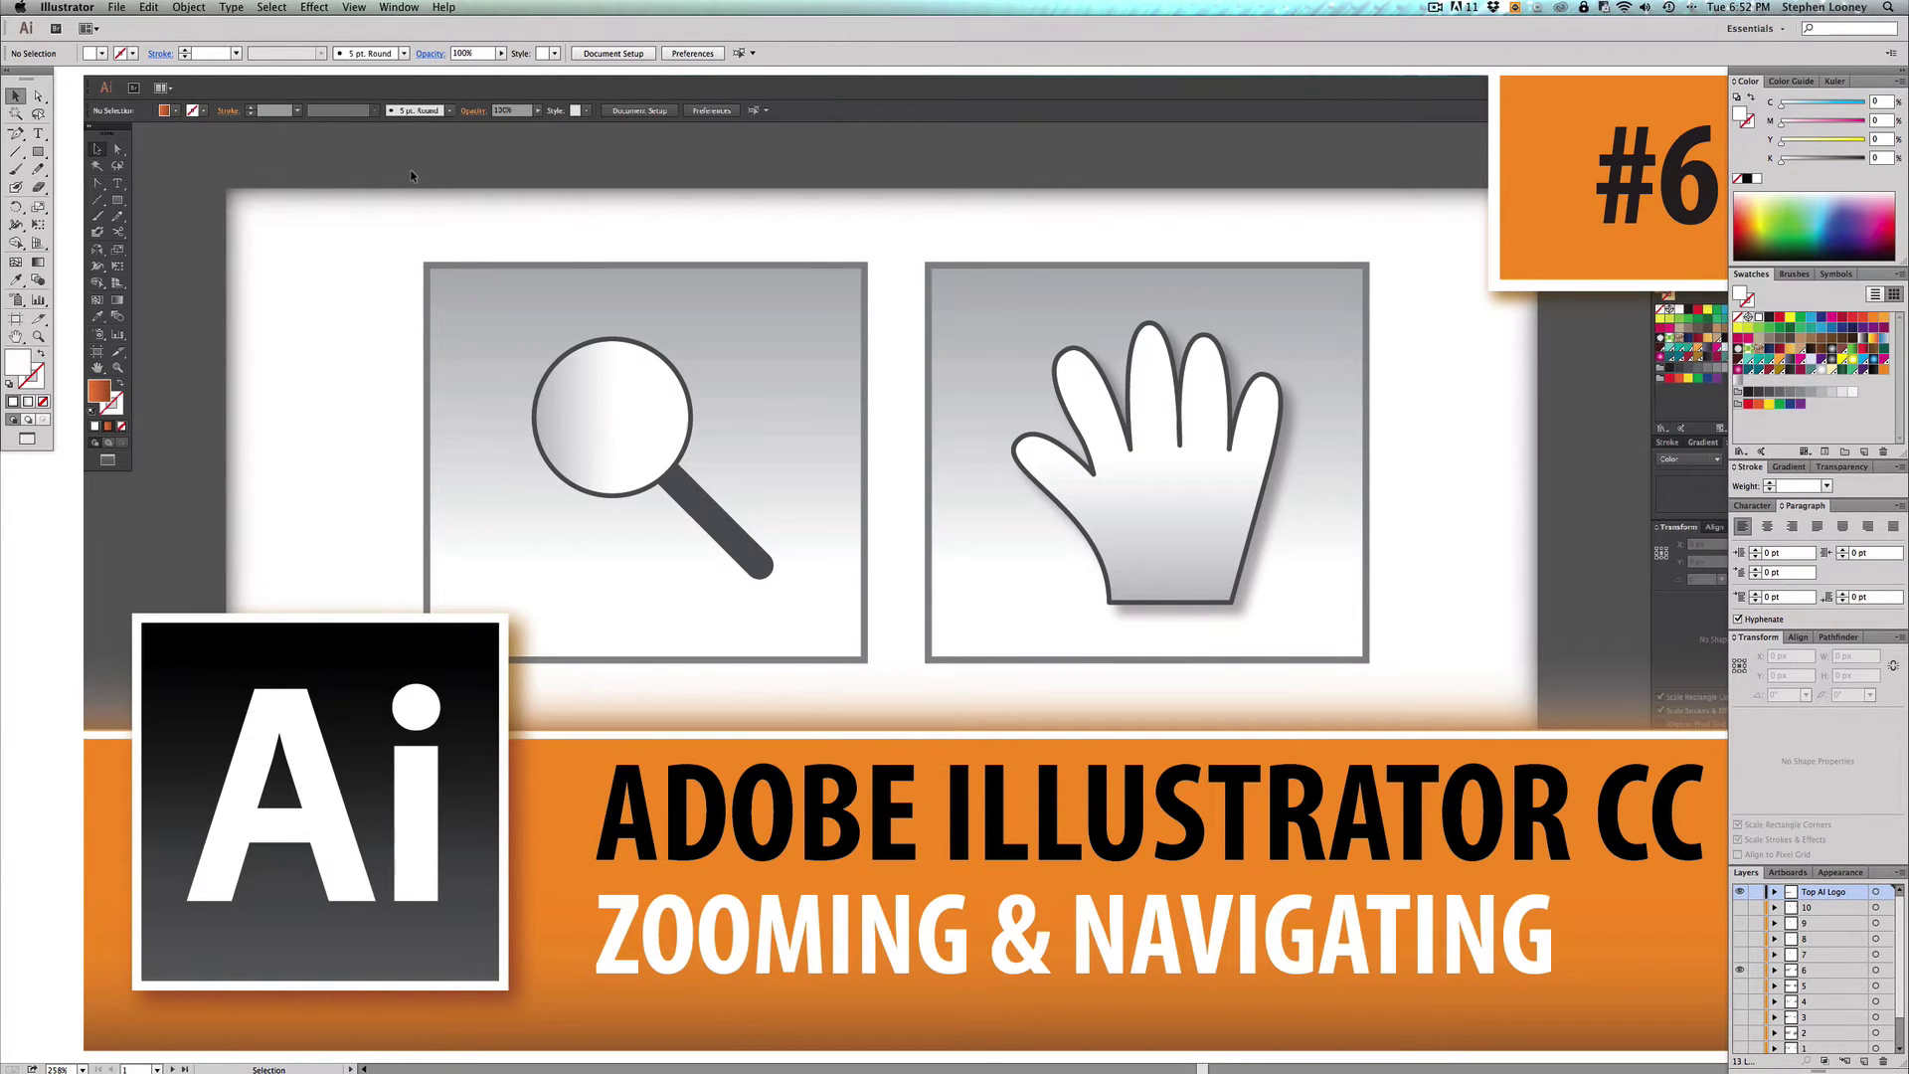
mouse_move(954, 1072)
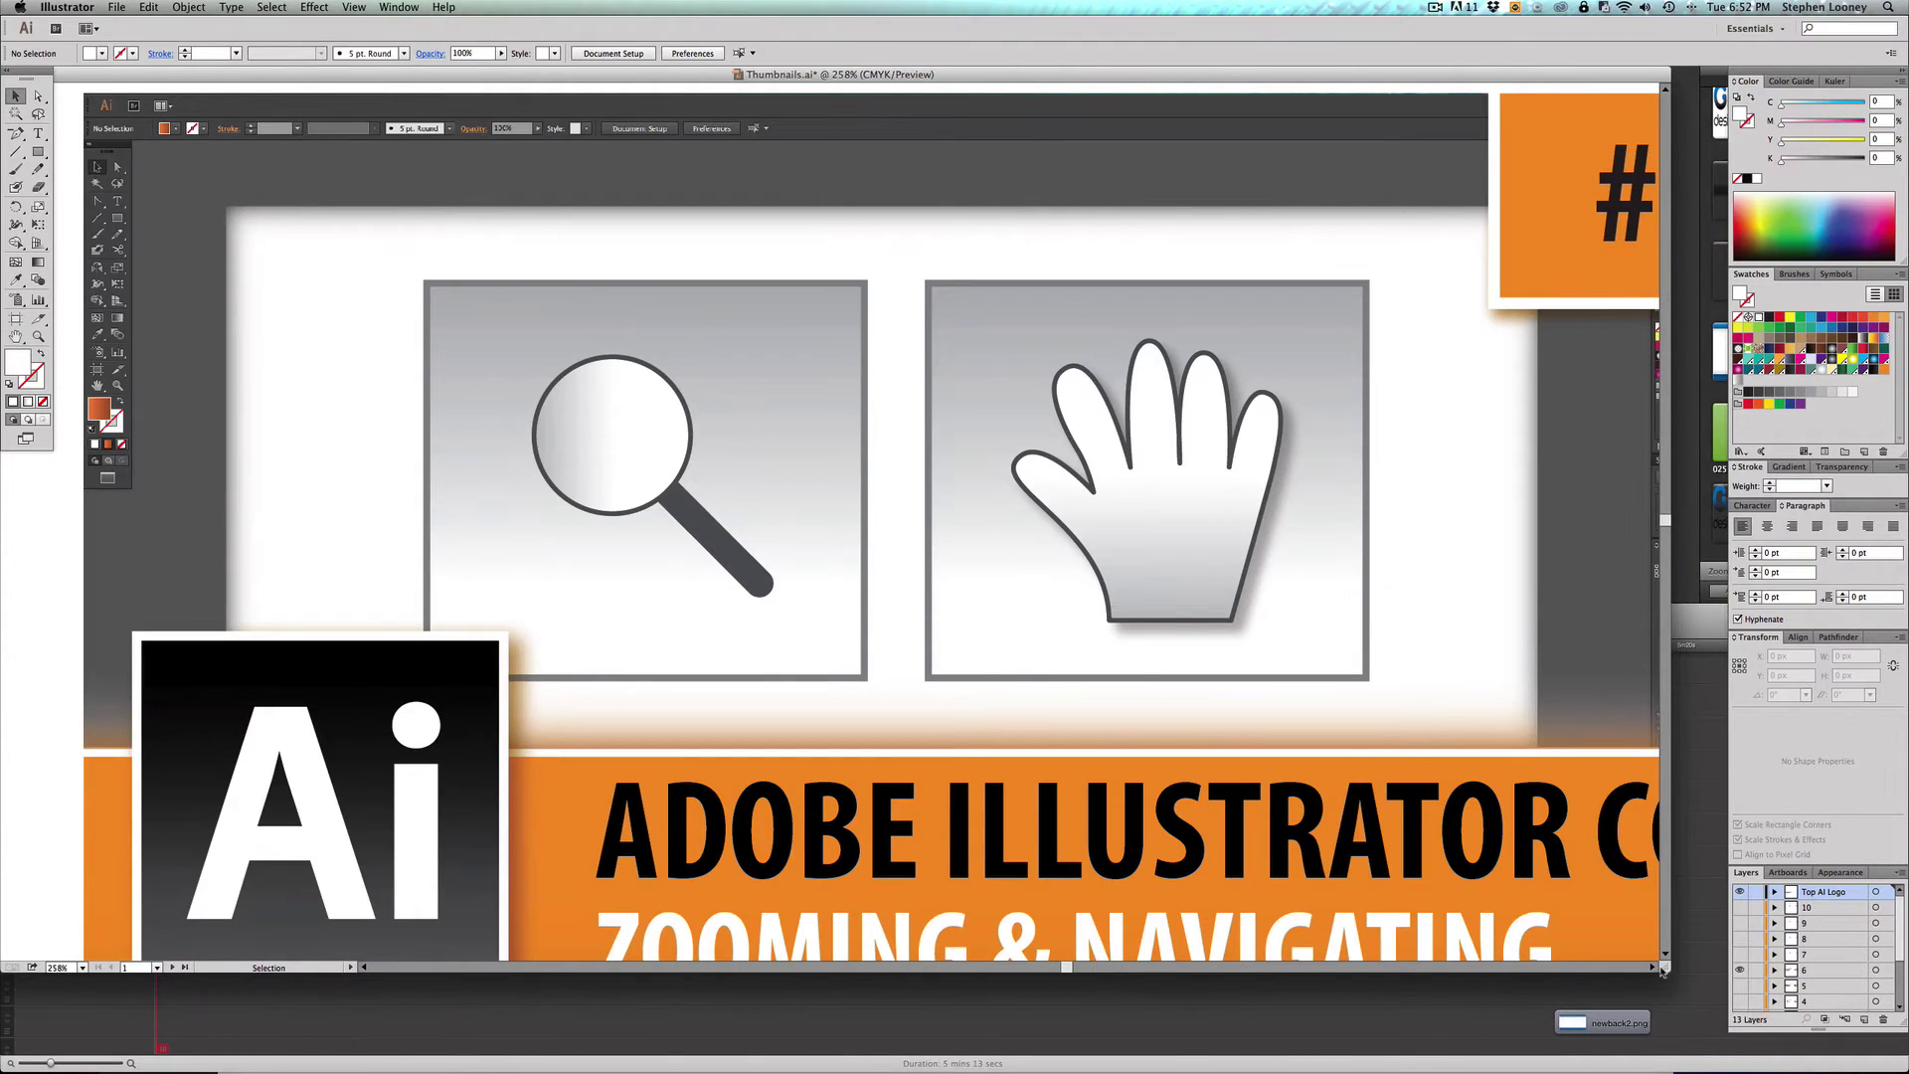
left_click_drag(1668, 969, 1450, 922)
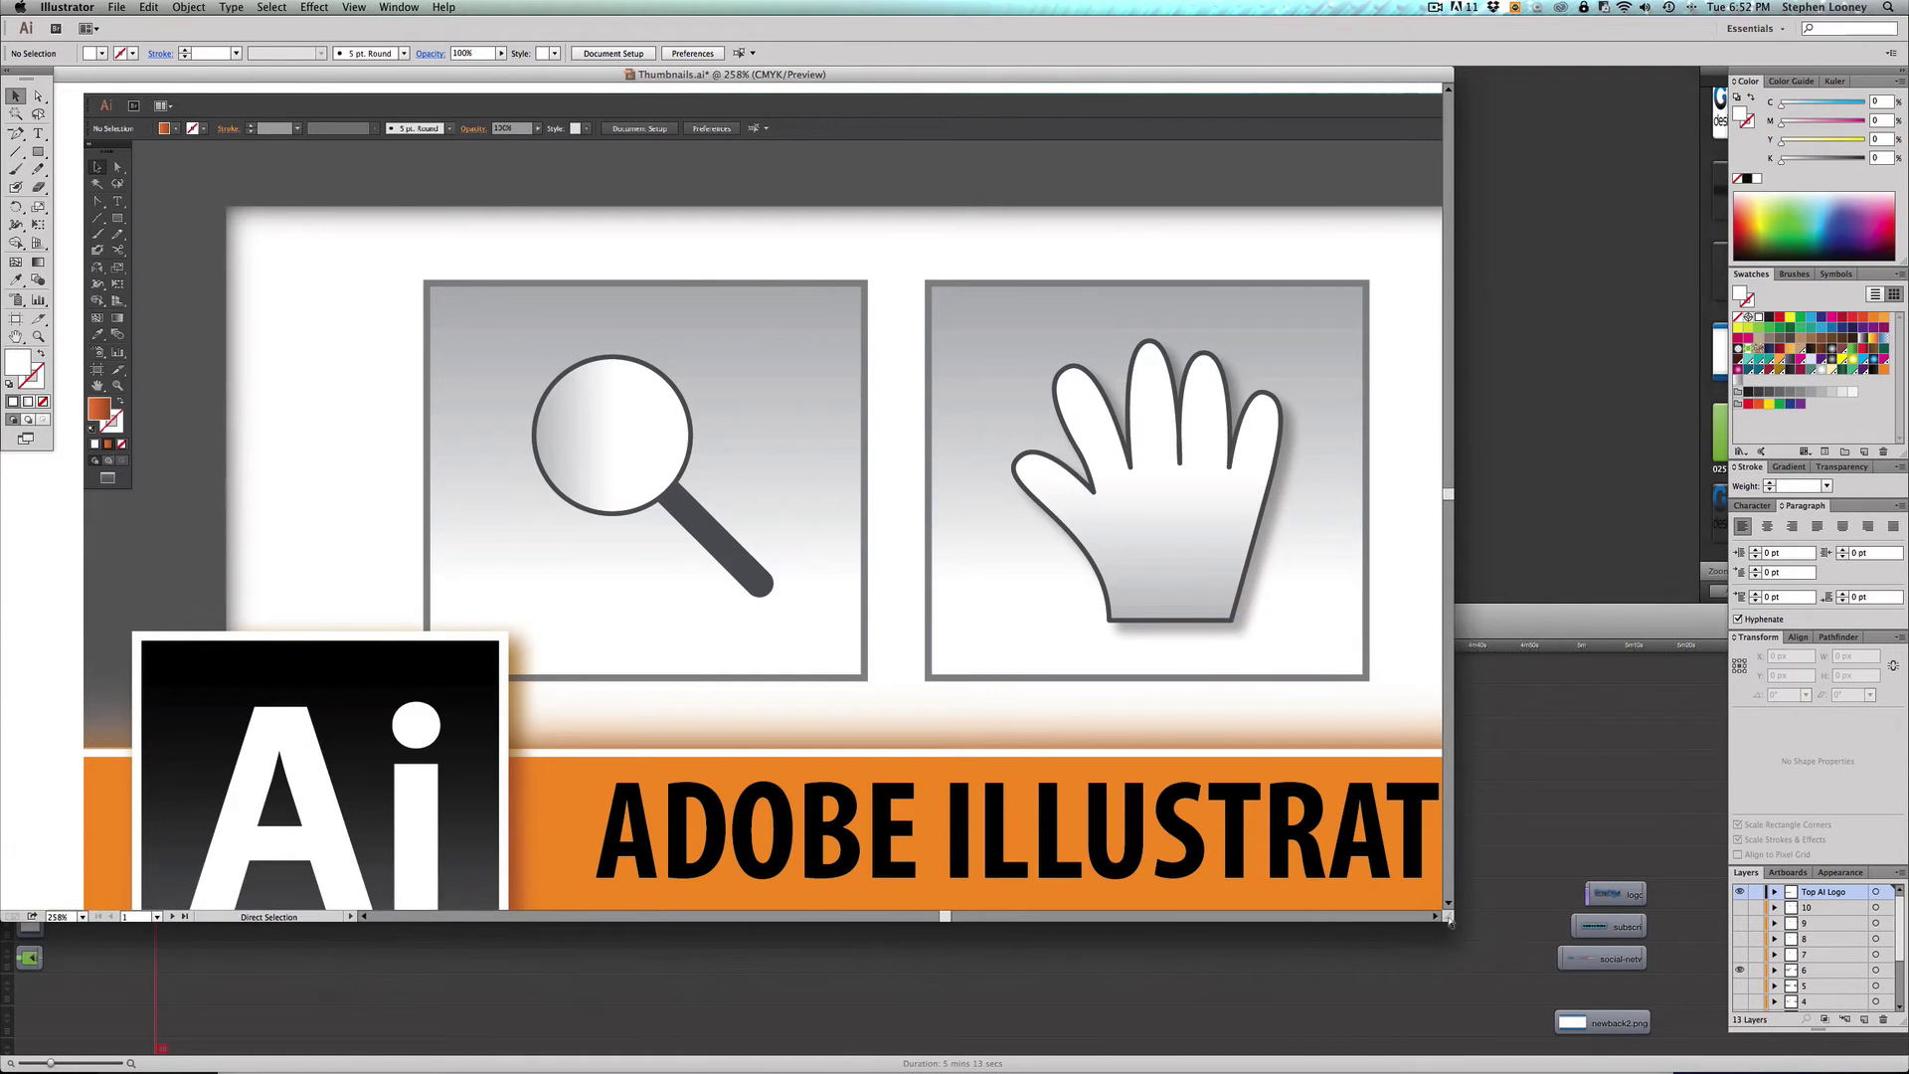
key("super+0")
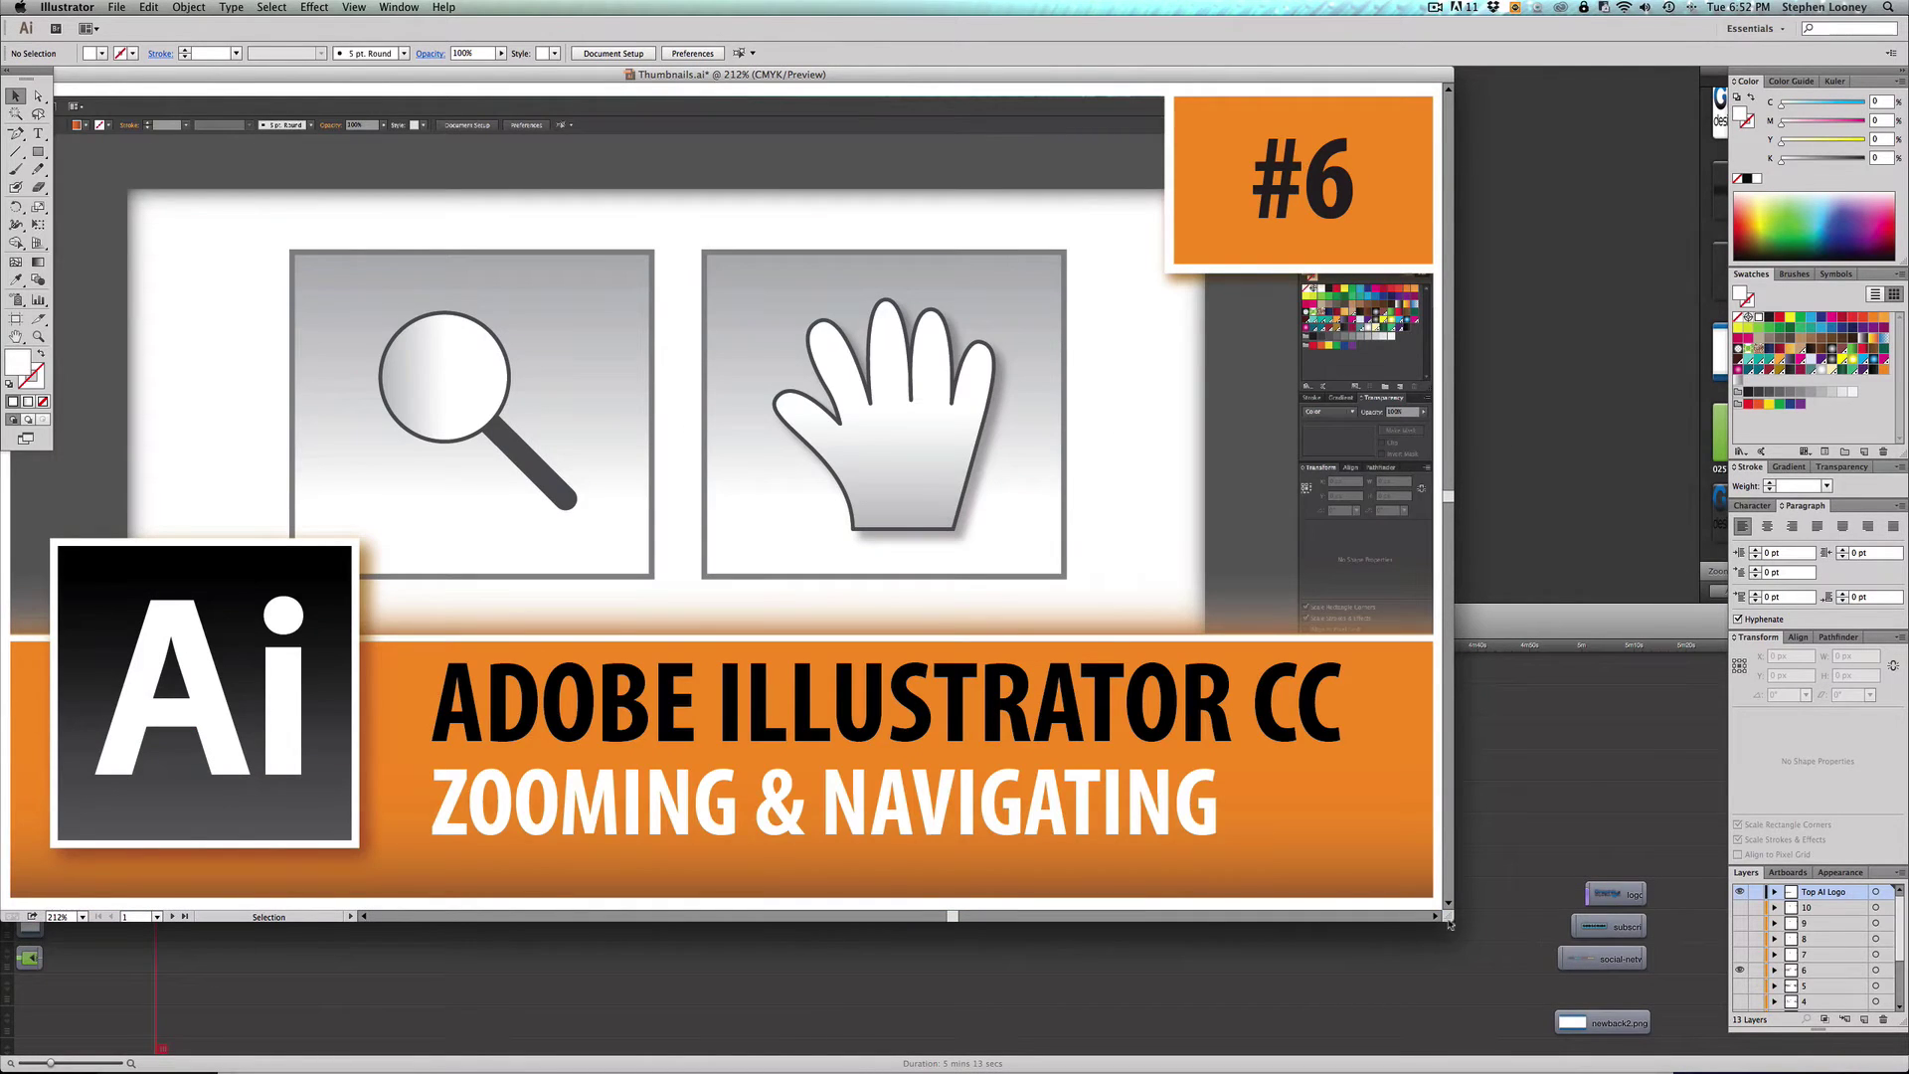
left_click_drag(1450, 922, 1728, 1072)
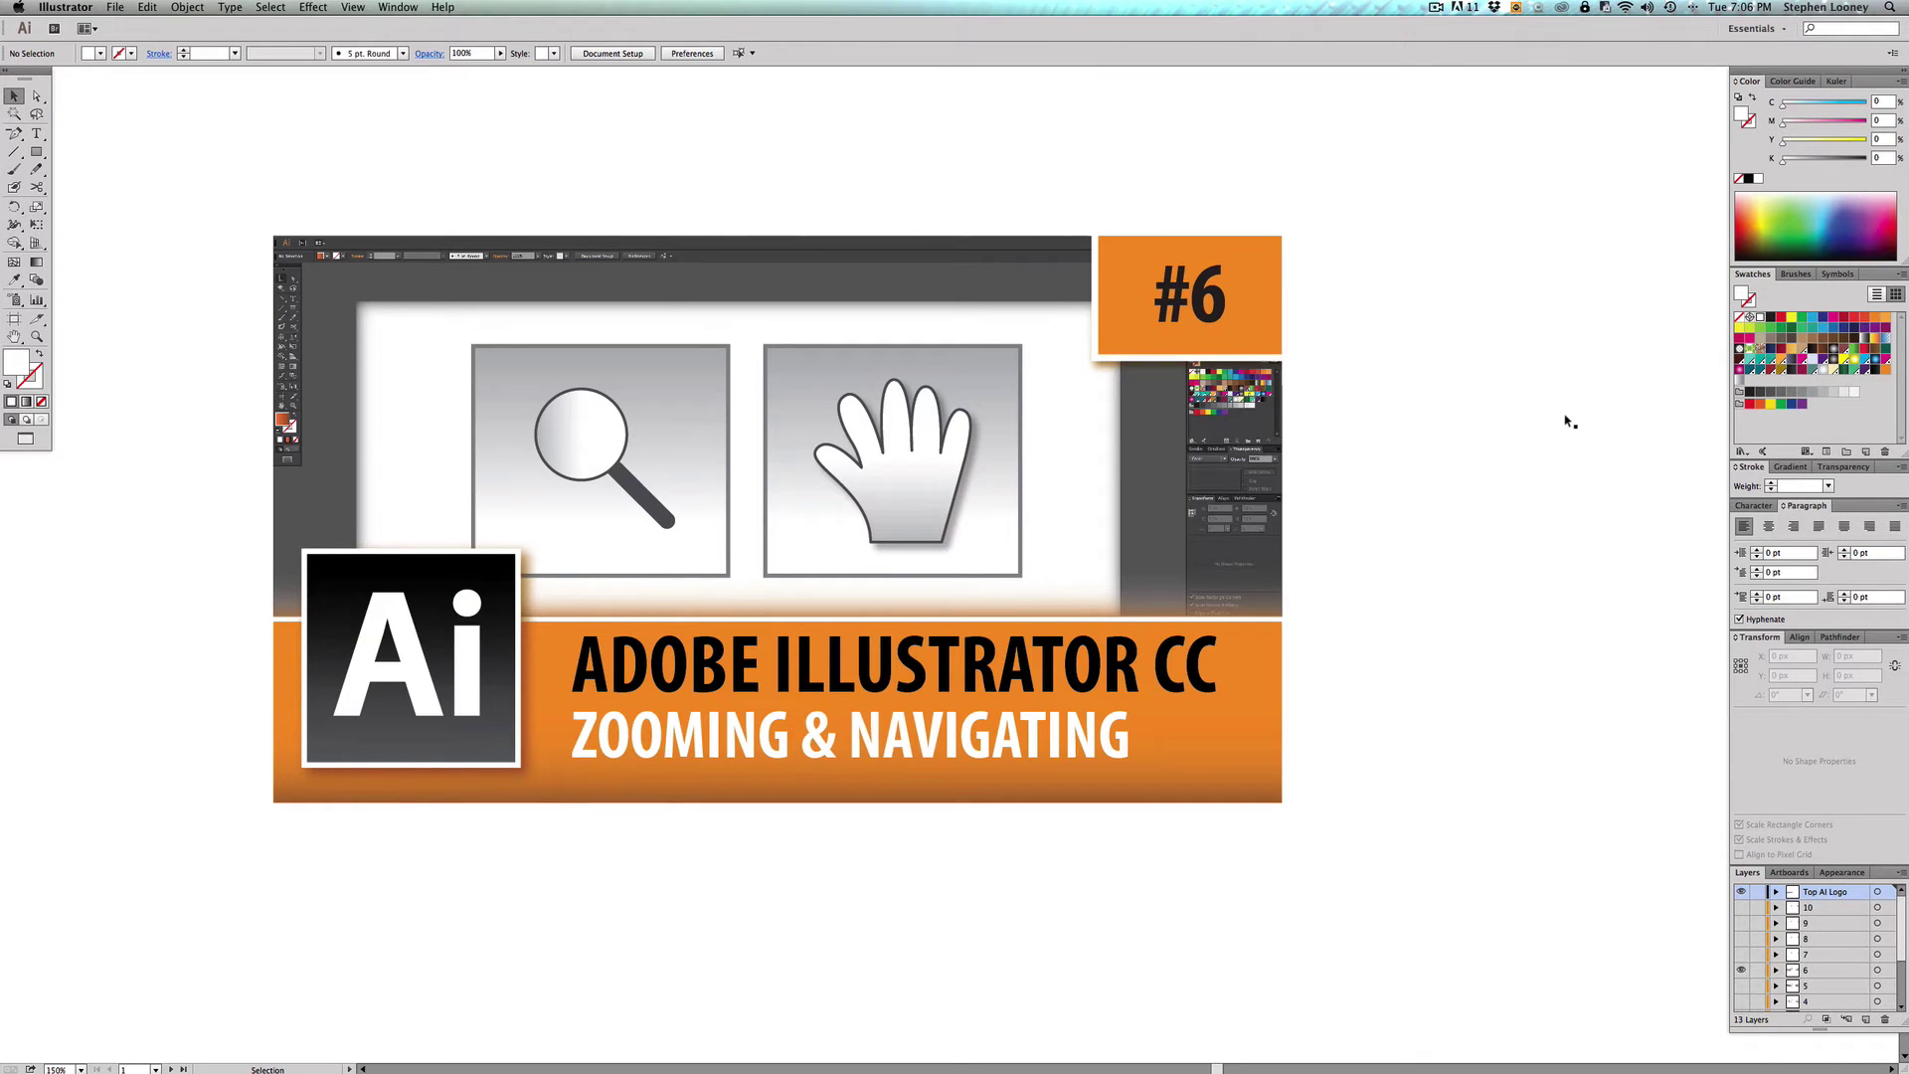
Fit all artwork in the window, zoom out to 50%, then show it at Actual Size 100%
left_click(353, 7)
left_click(364, 167)
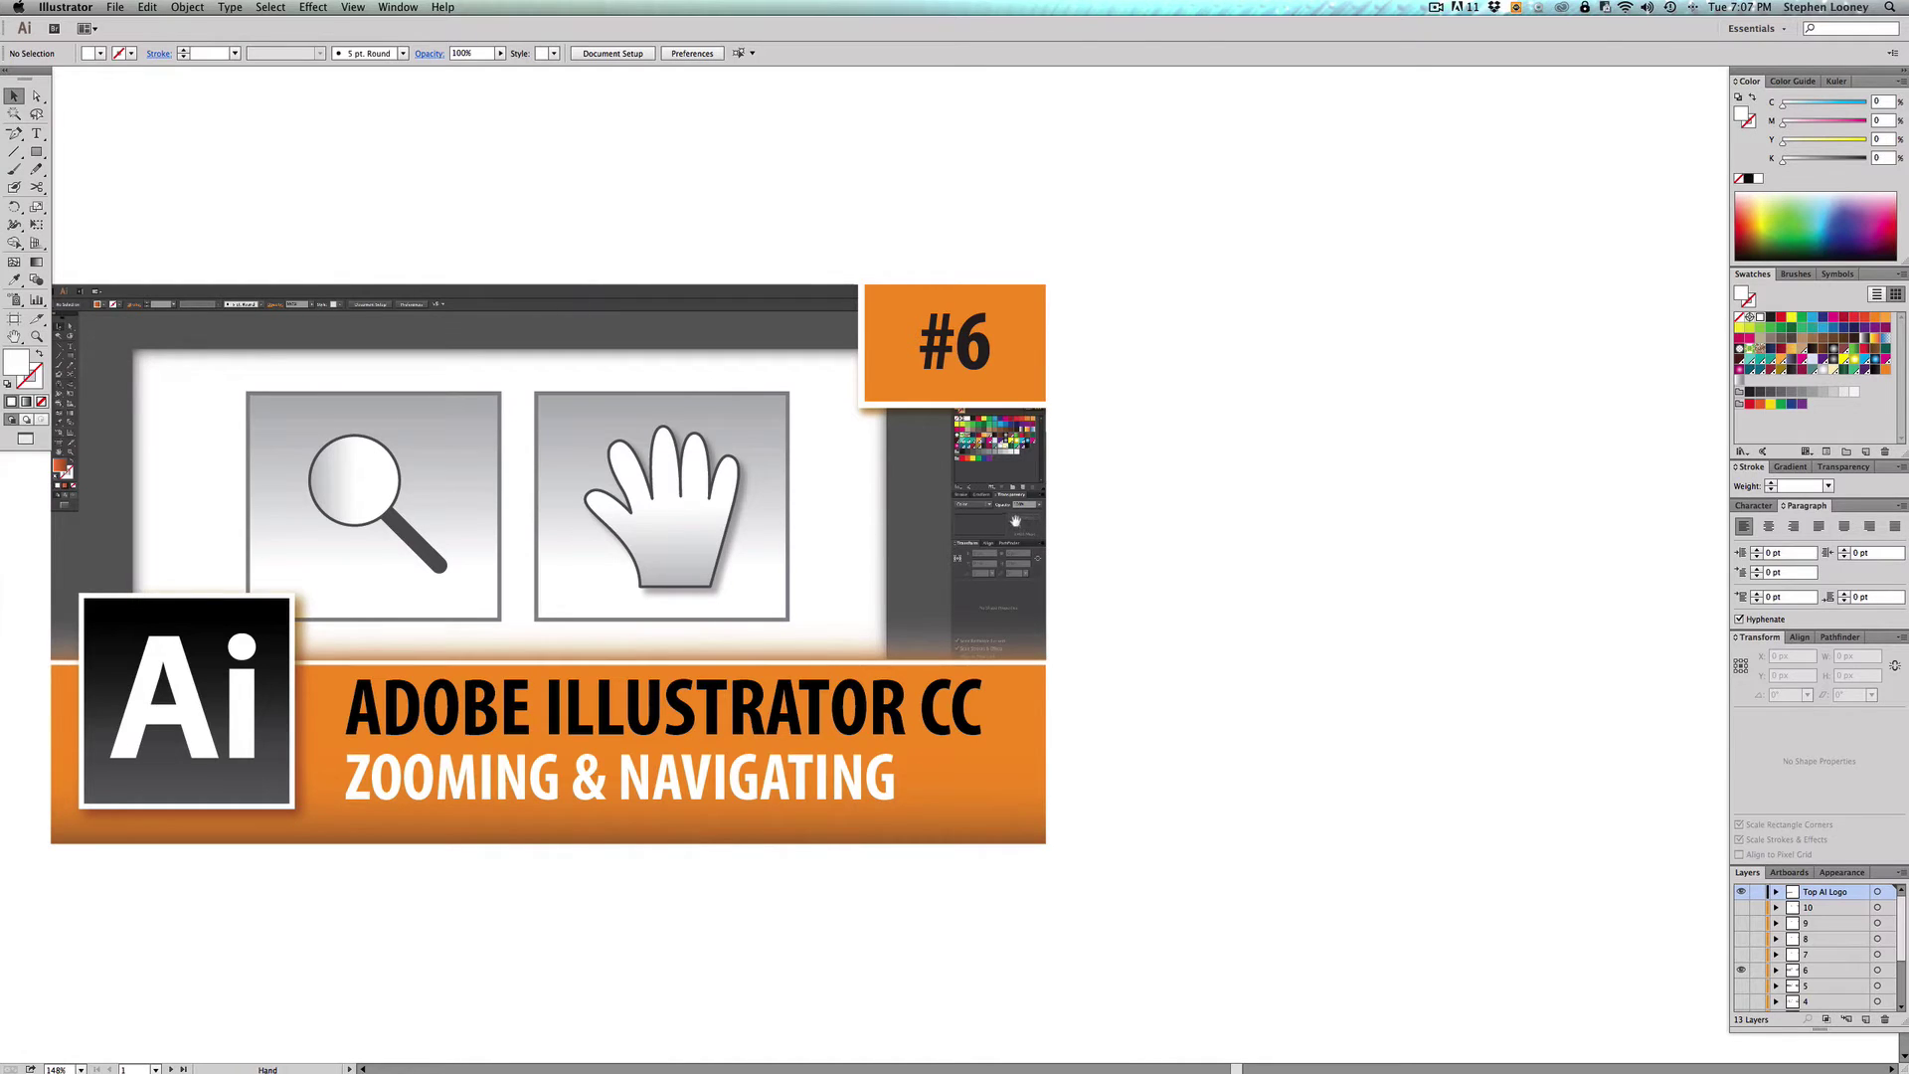
left_click(880, 568, "alt")
left_click(811, 554, "alt")
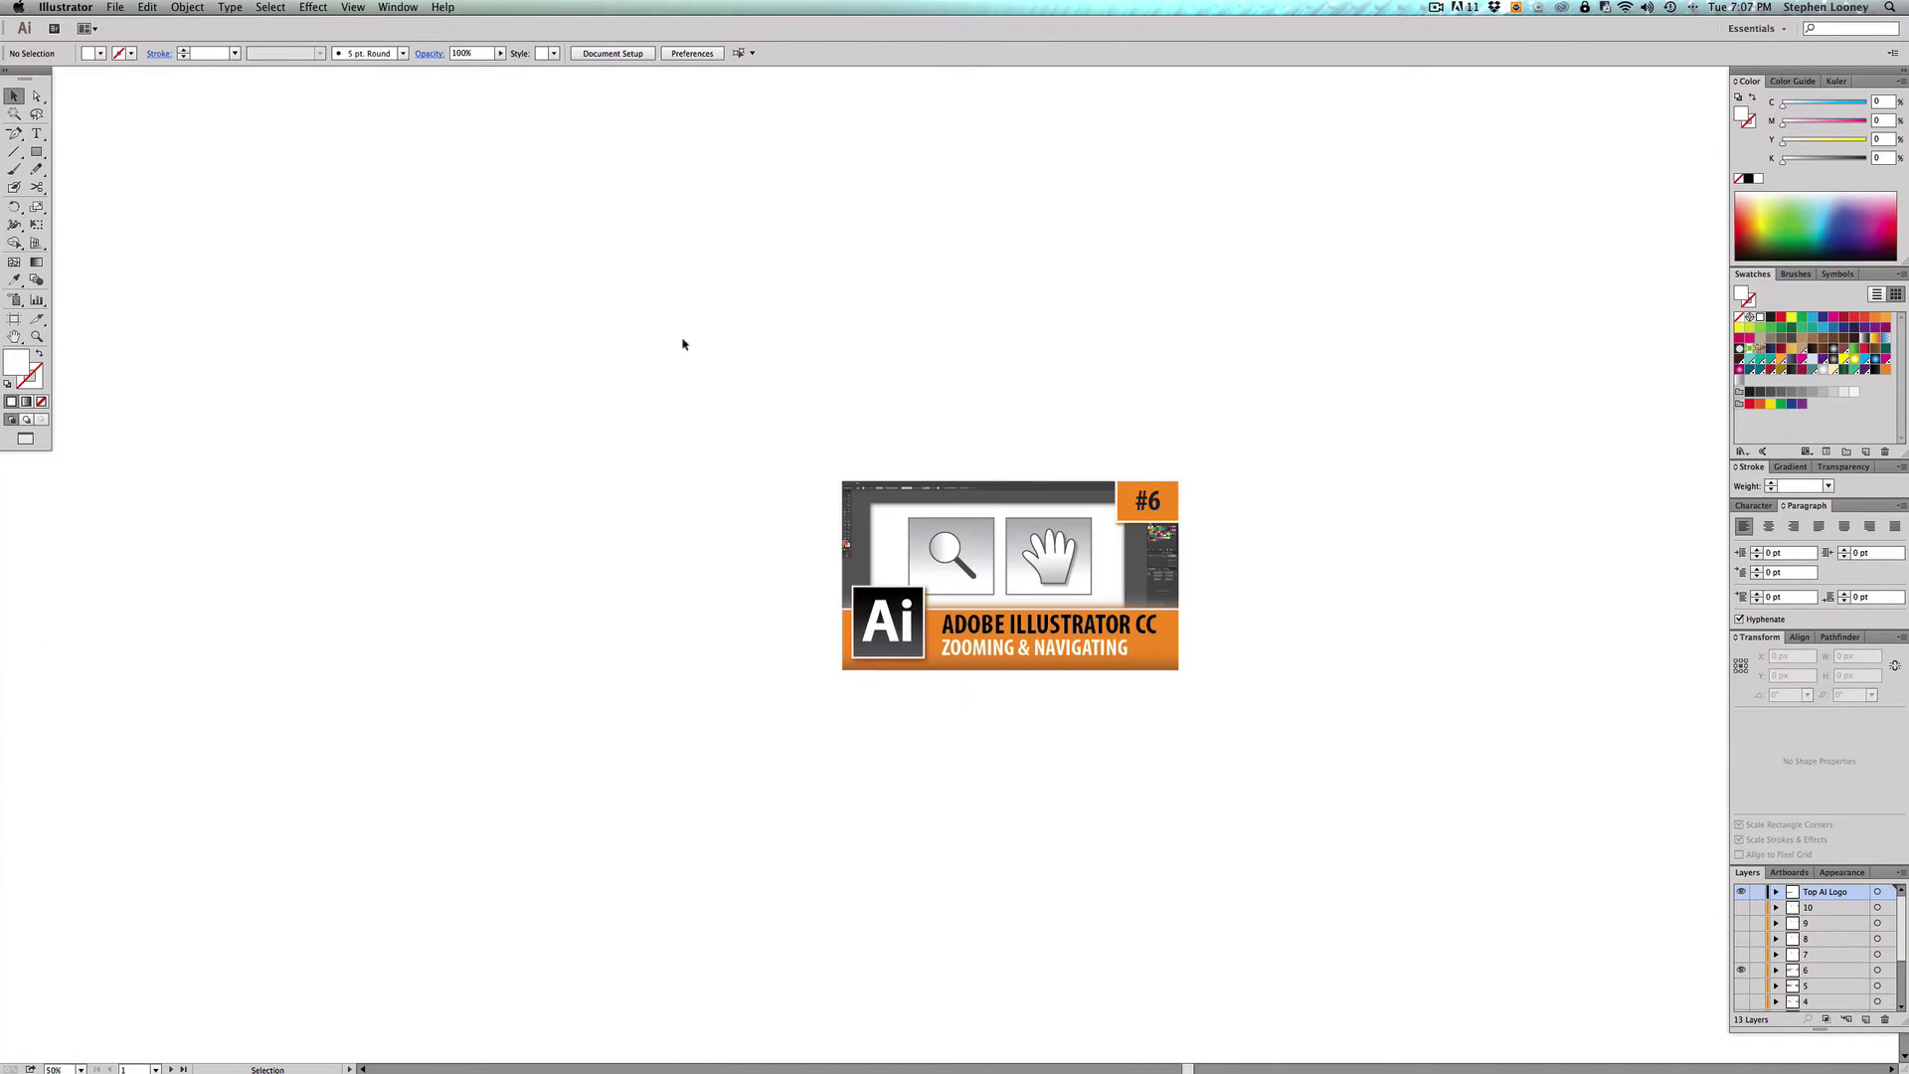
left_click(353, 7)
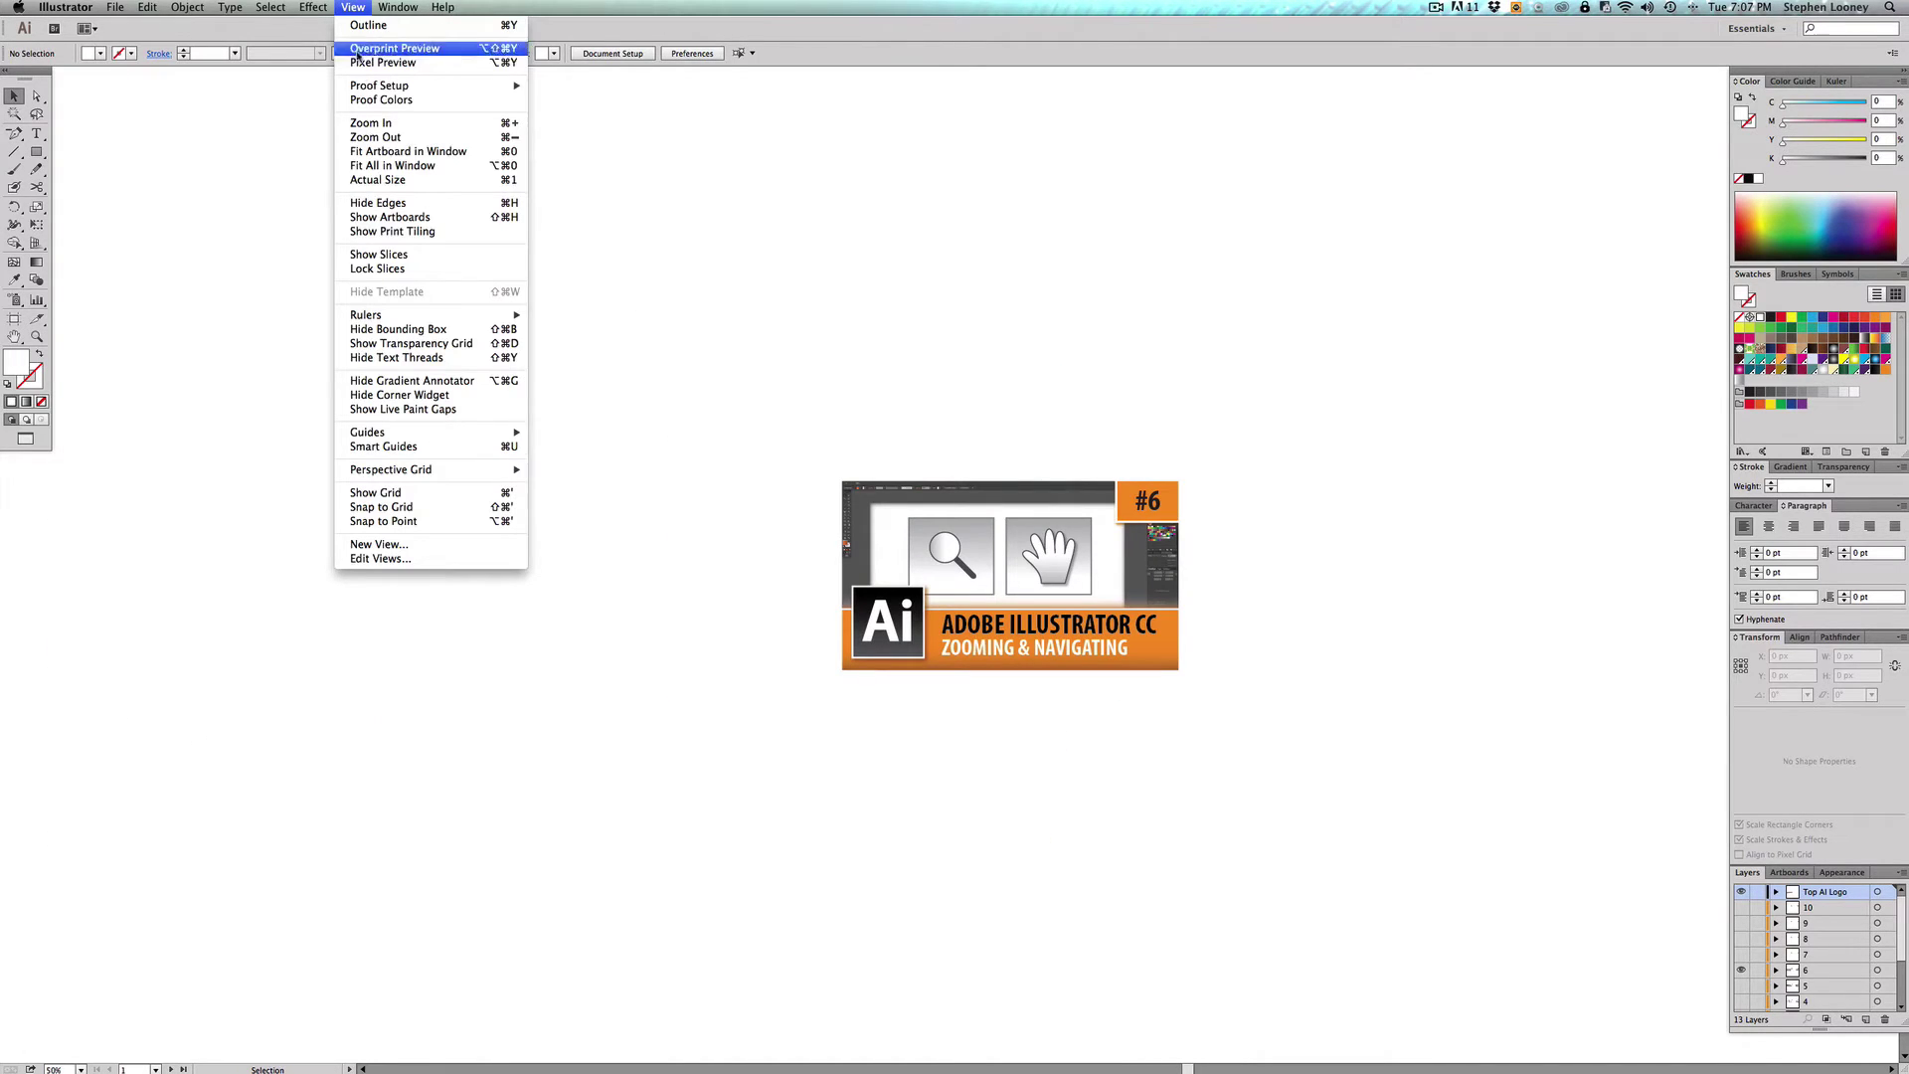
left_click(373, 181)
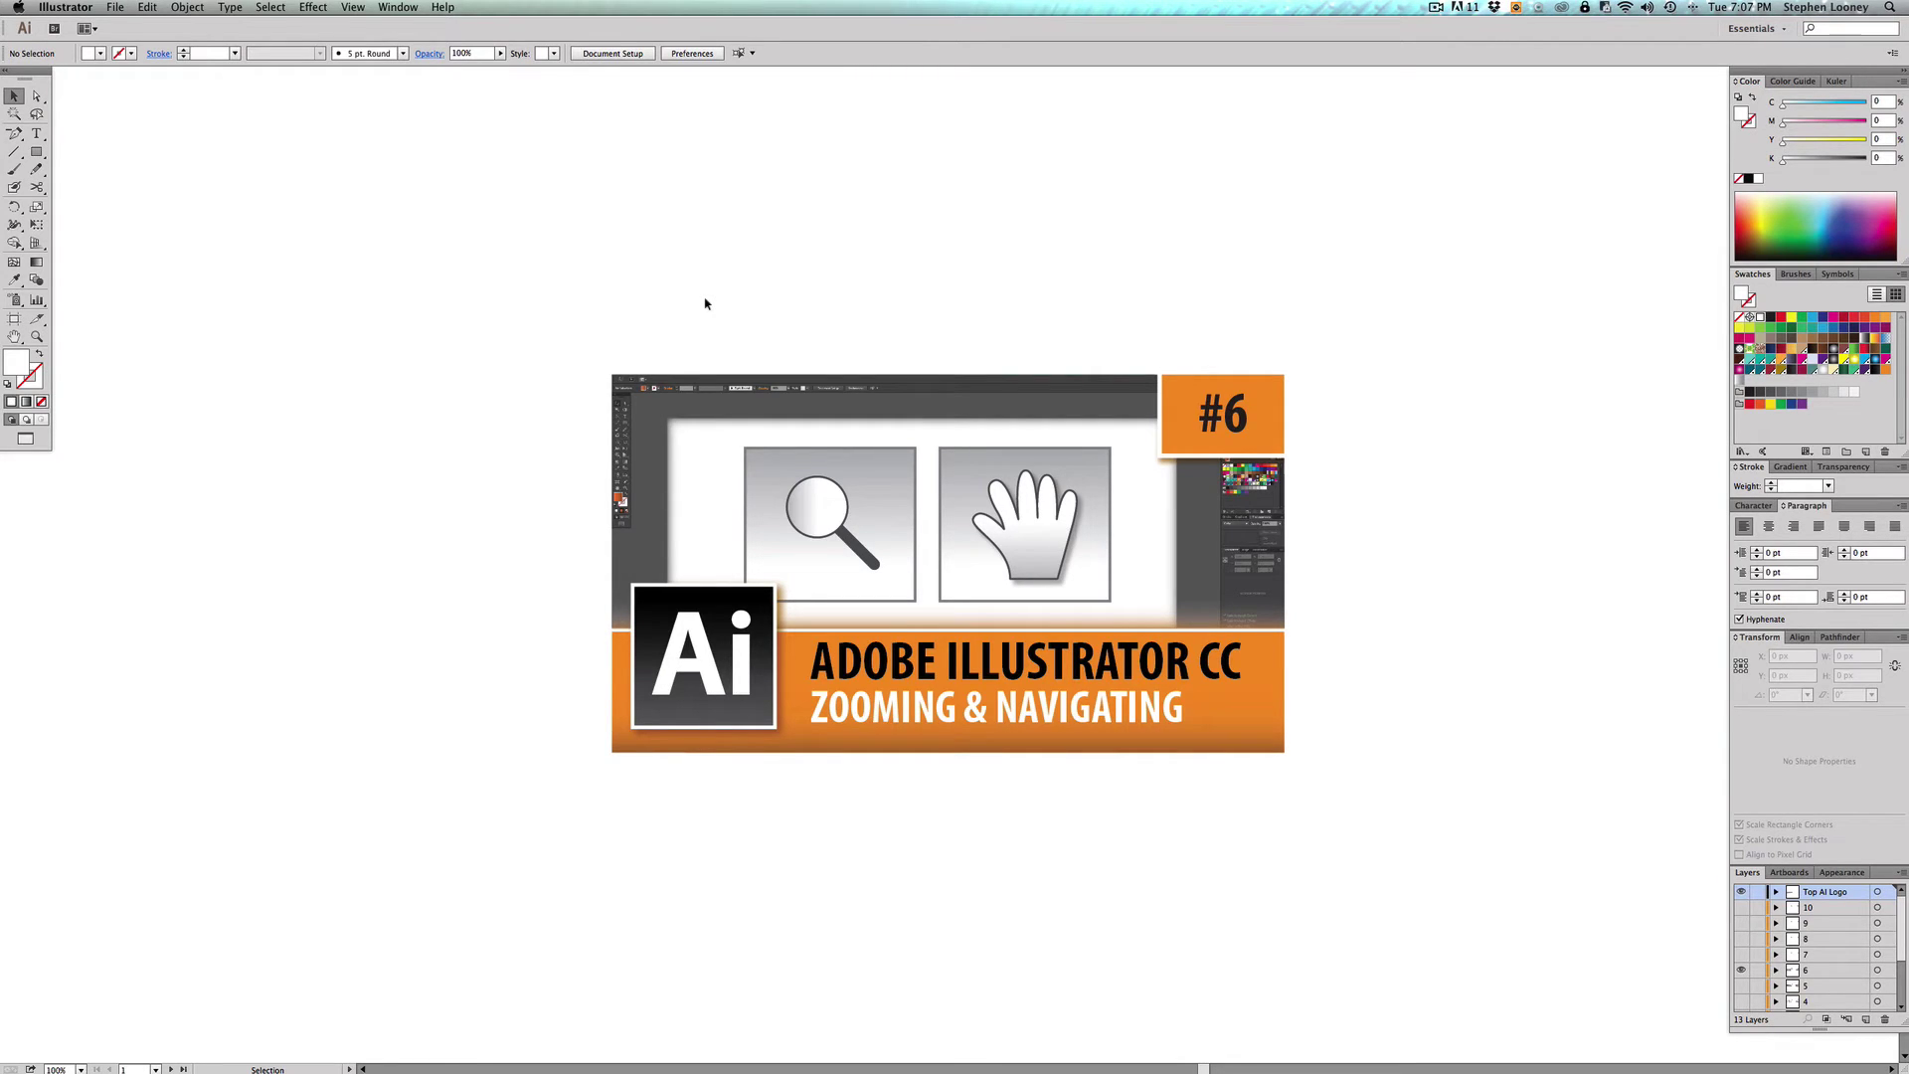
Dismiss the View menu without choosing anything and select the Hand tool
left_click(352, 7)
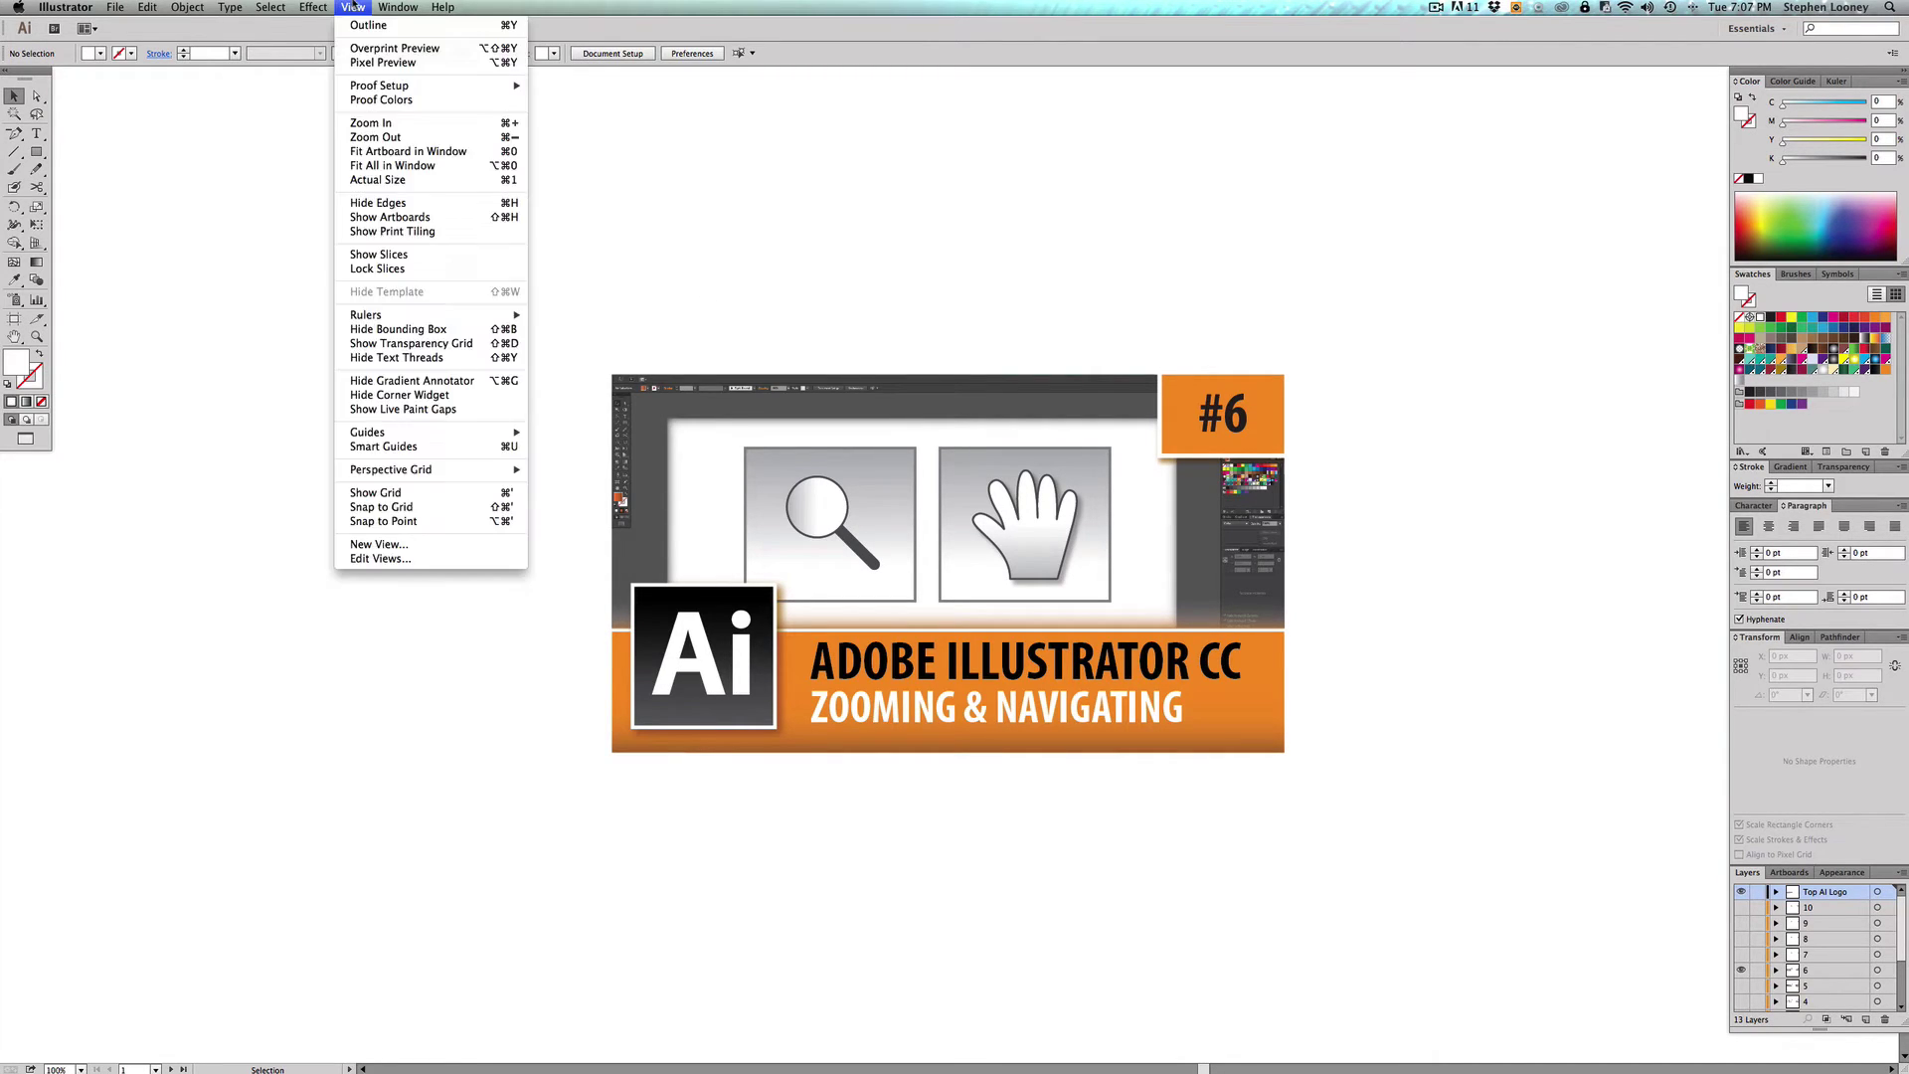
left_click(85, 319)
left_click(14, 336)
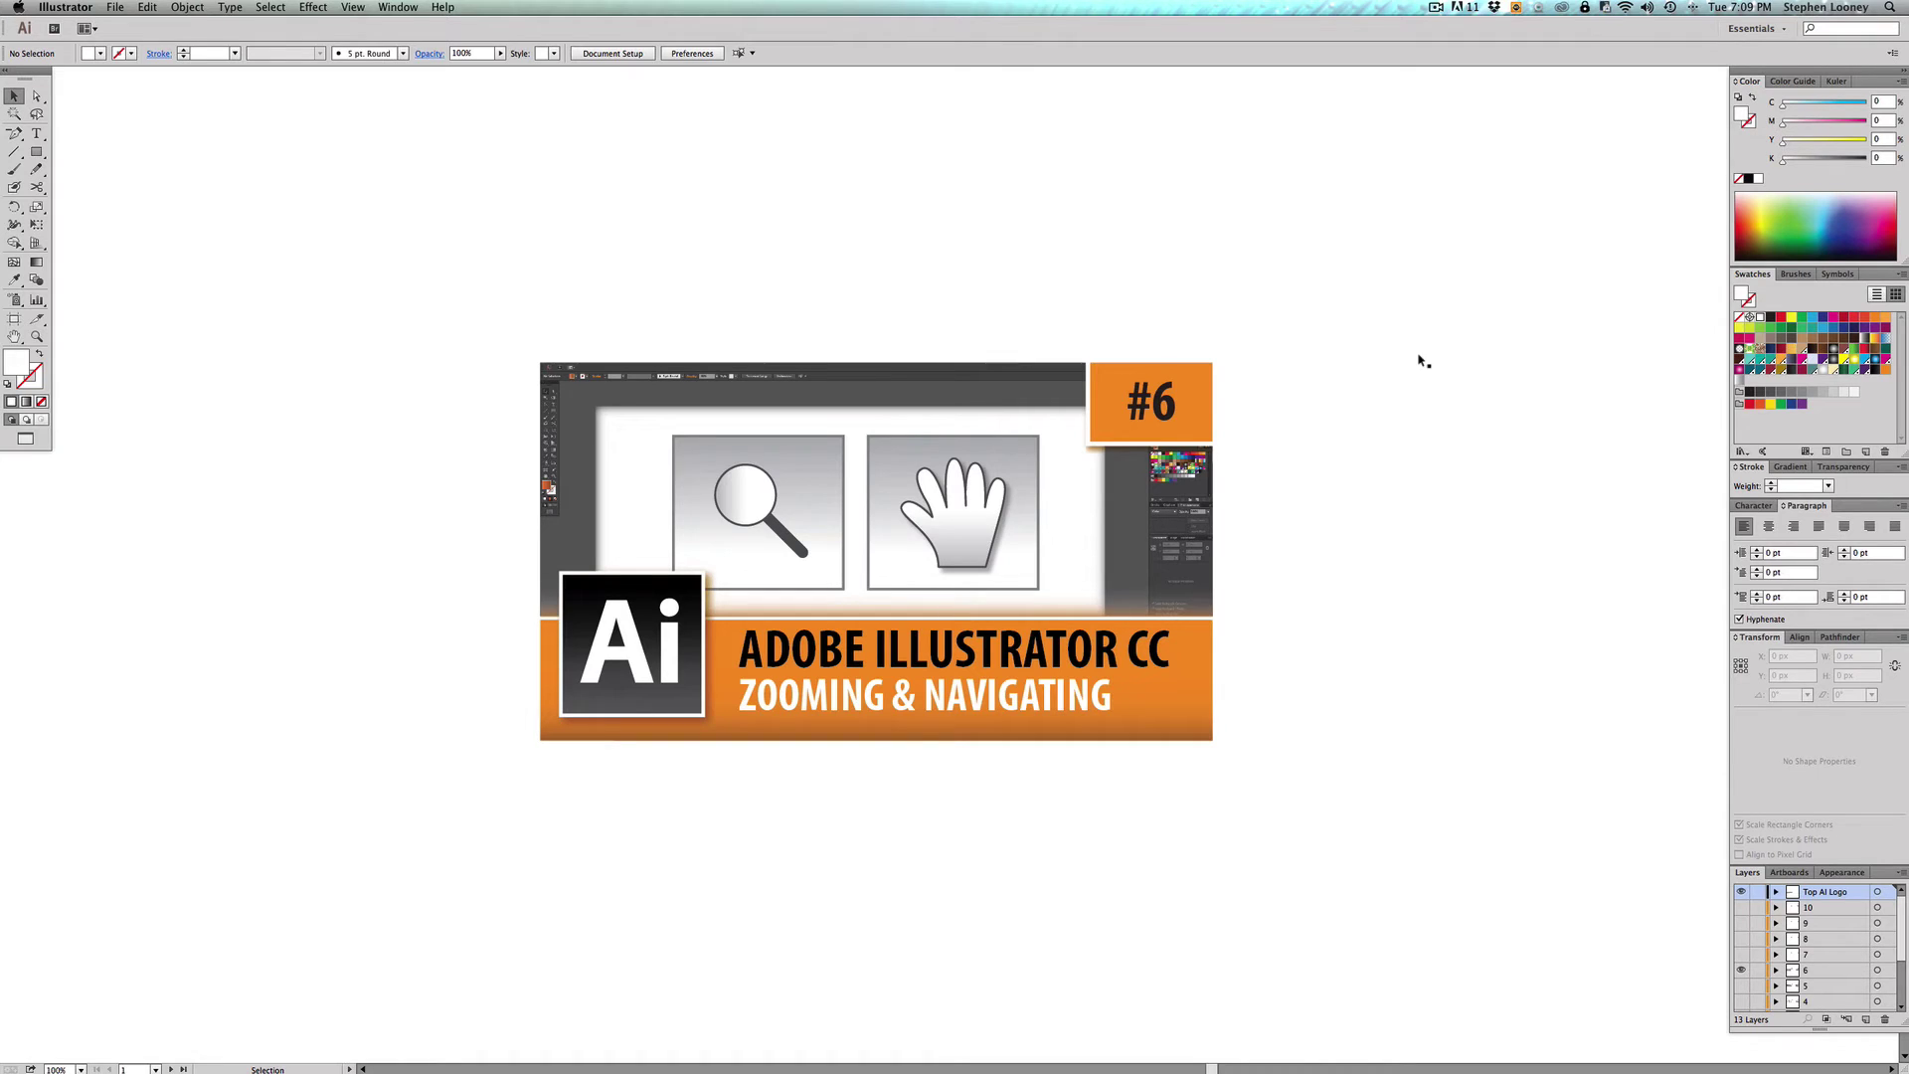
left_click(398, 7)
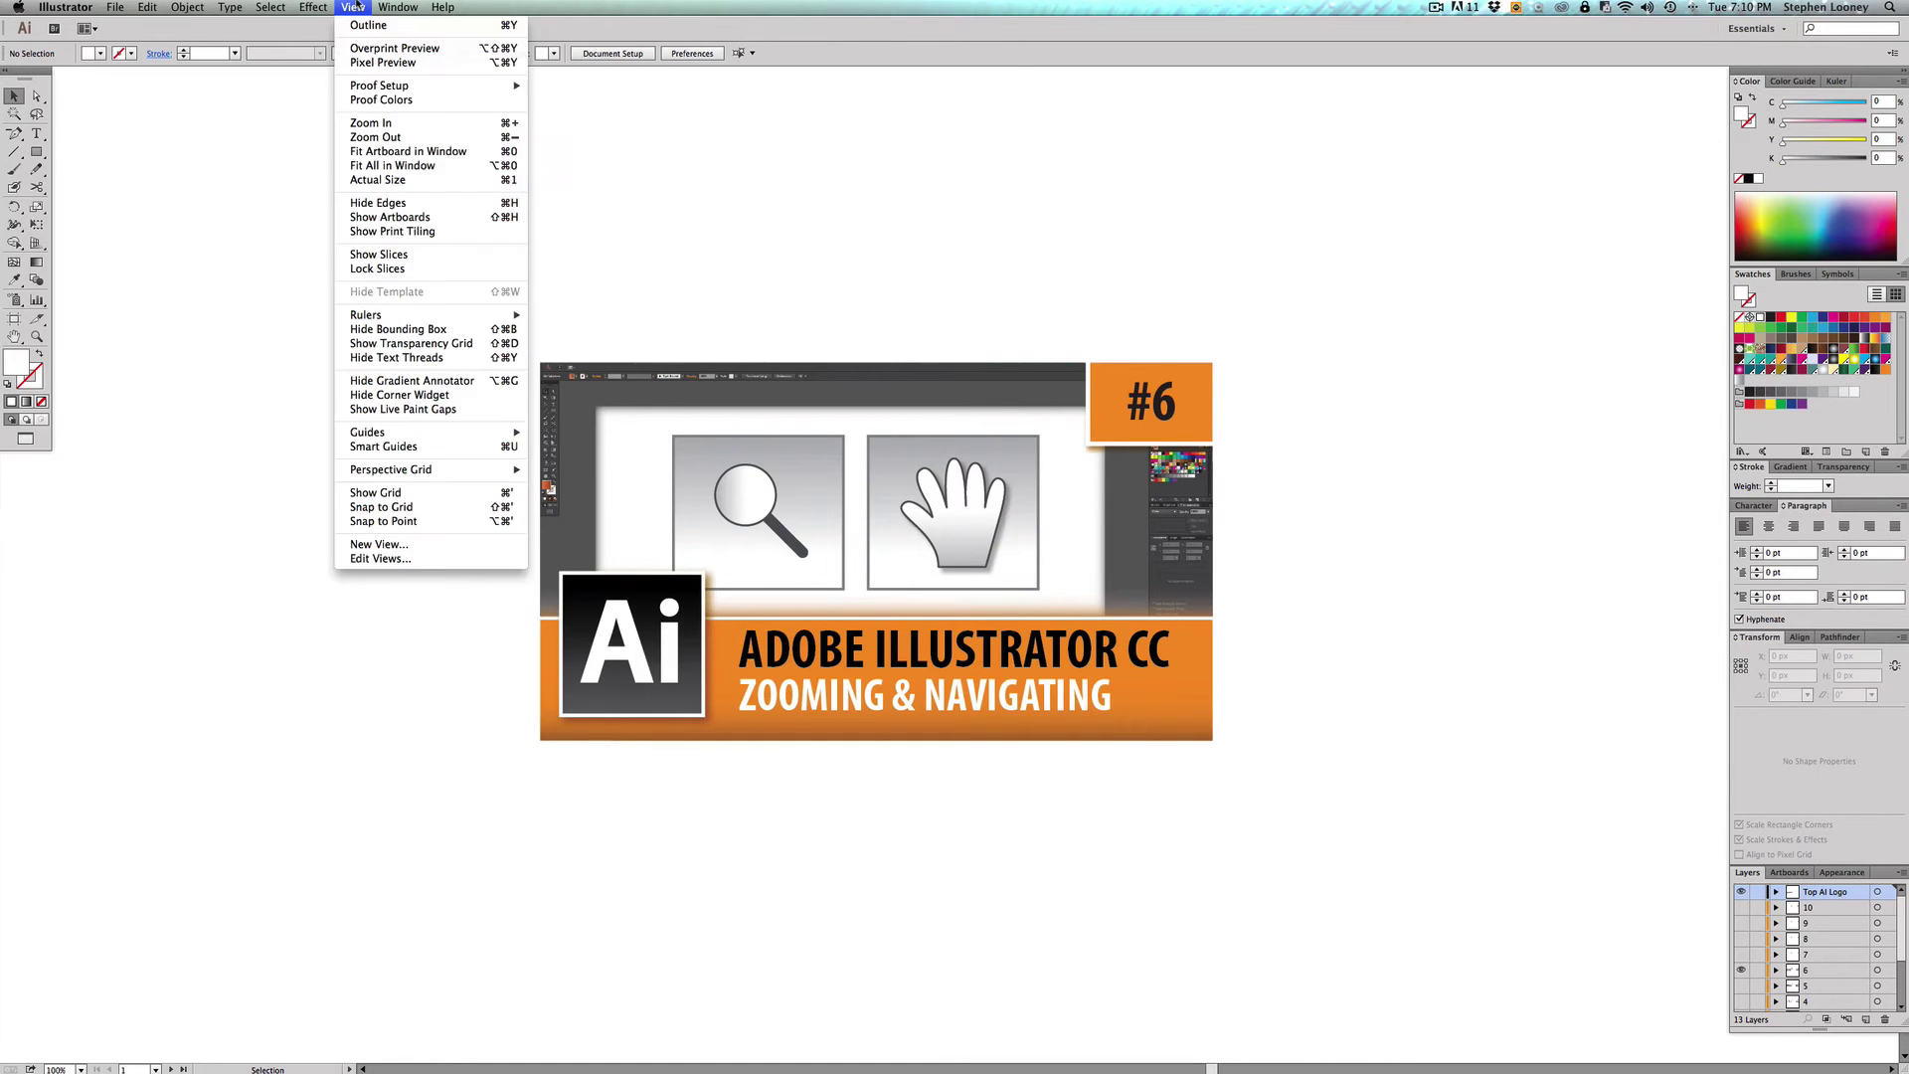
left_click(356, 6)
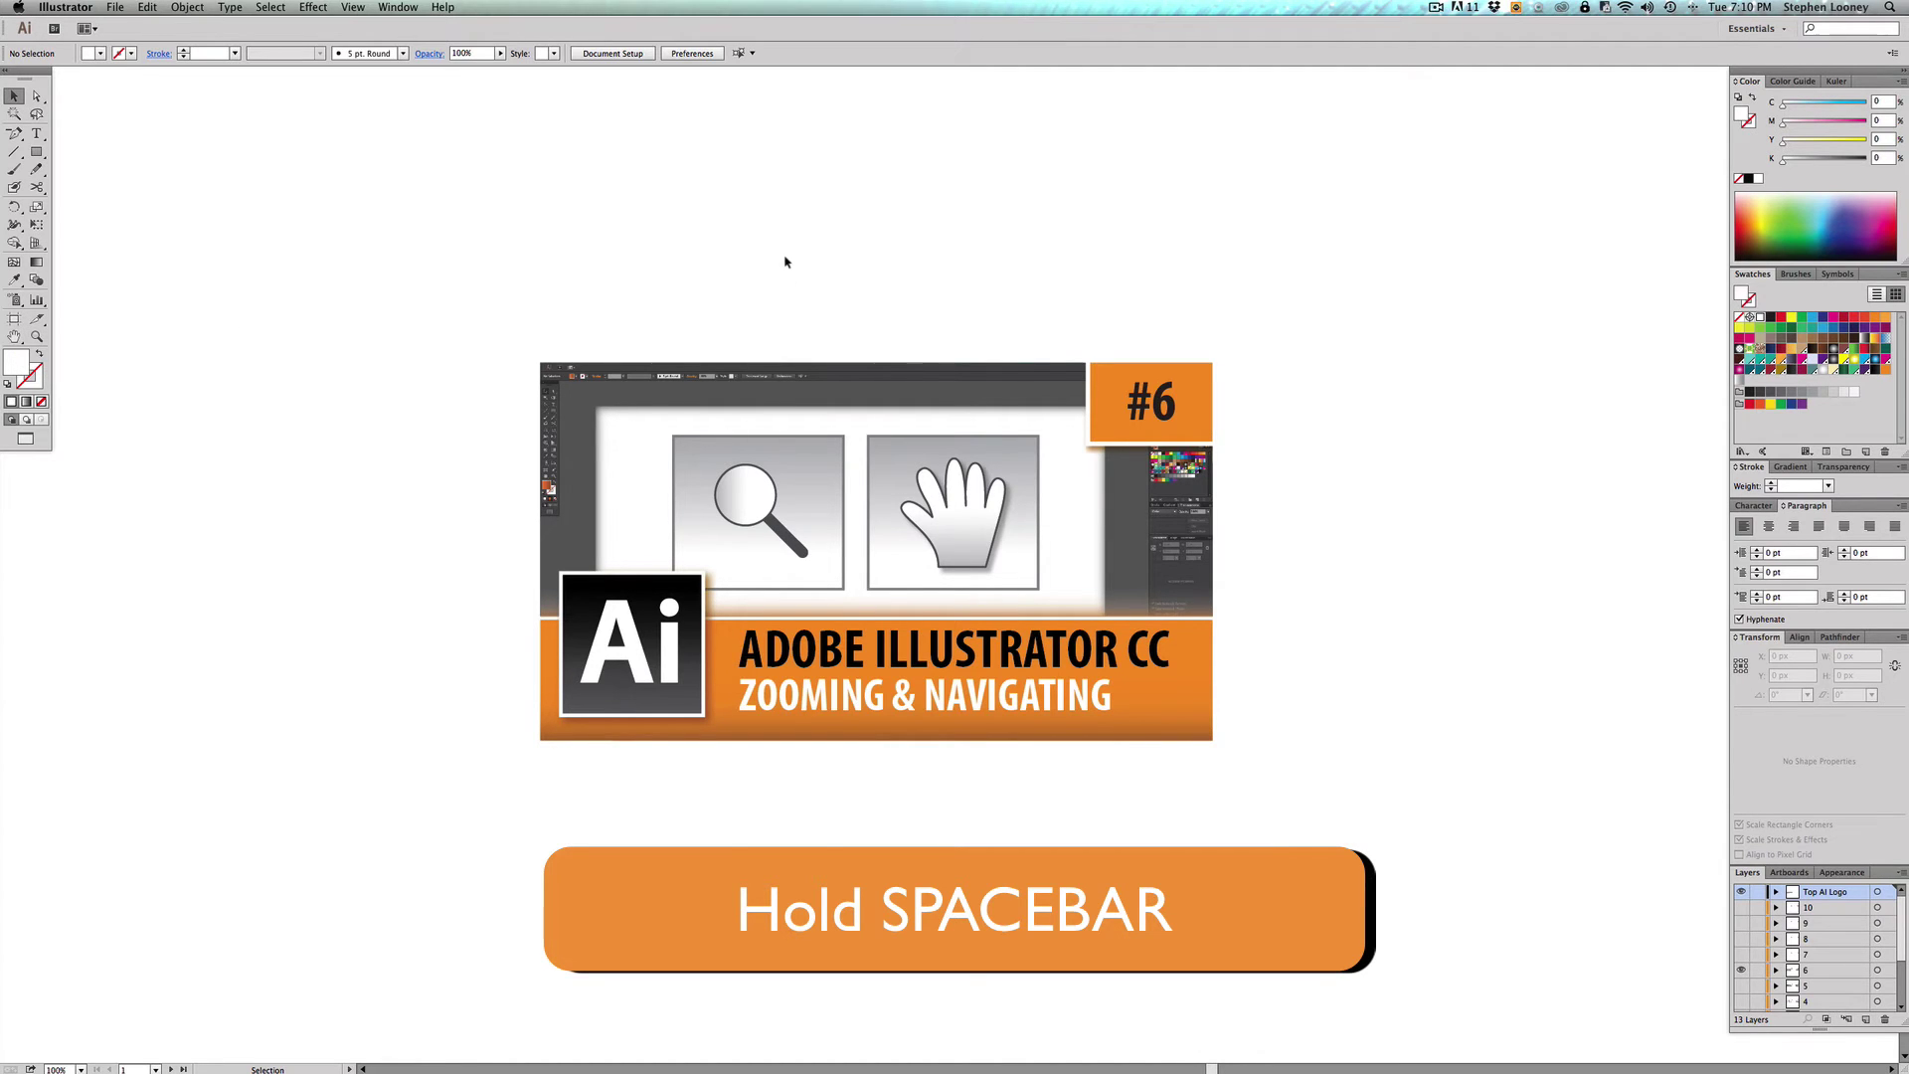
Pan the canvas so the title artwork moves left and down
key("space")
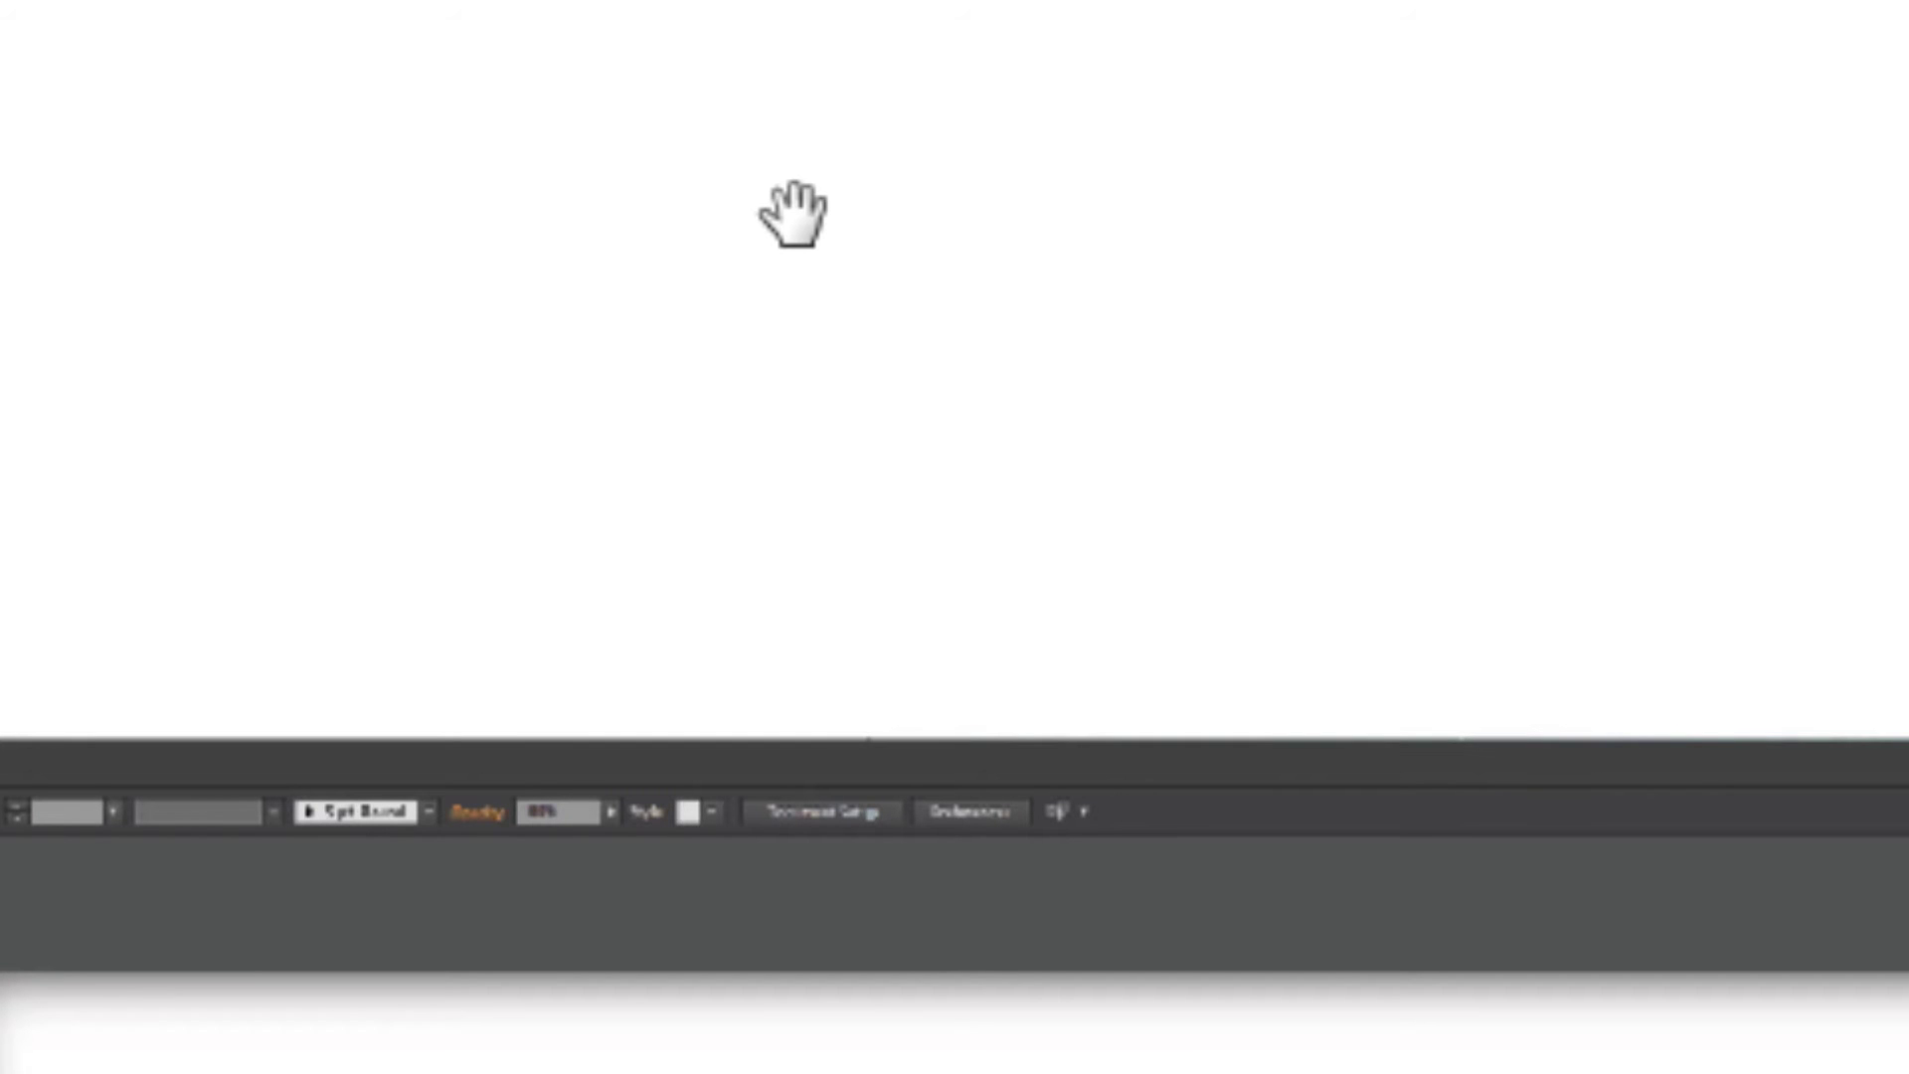
left_click_drag(793, 214, 794, 217)
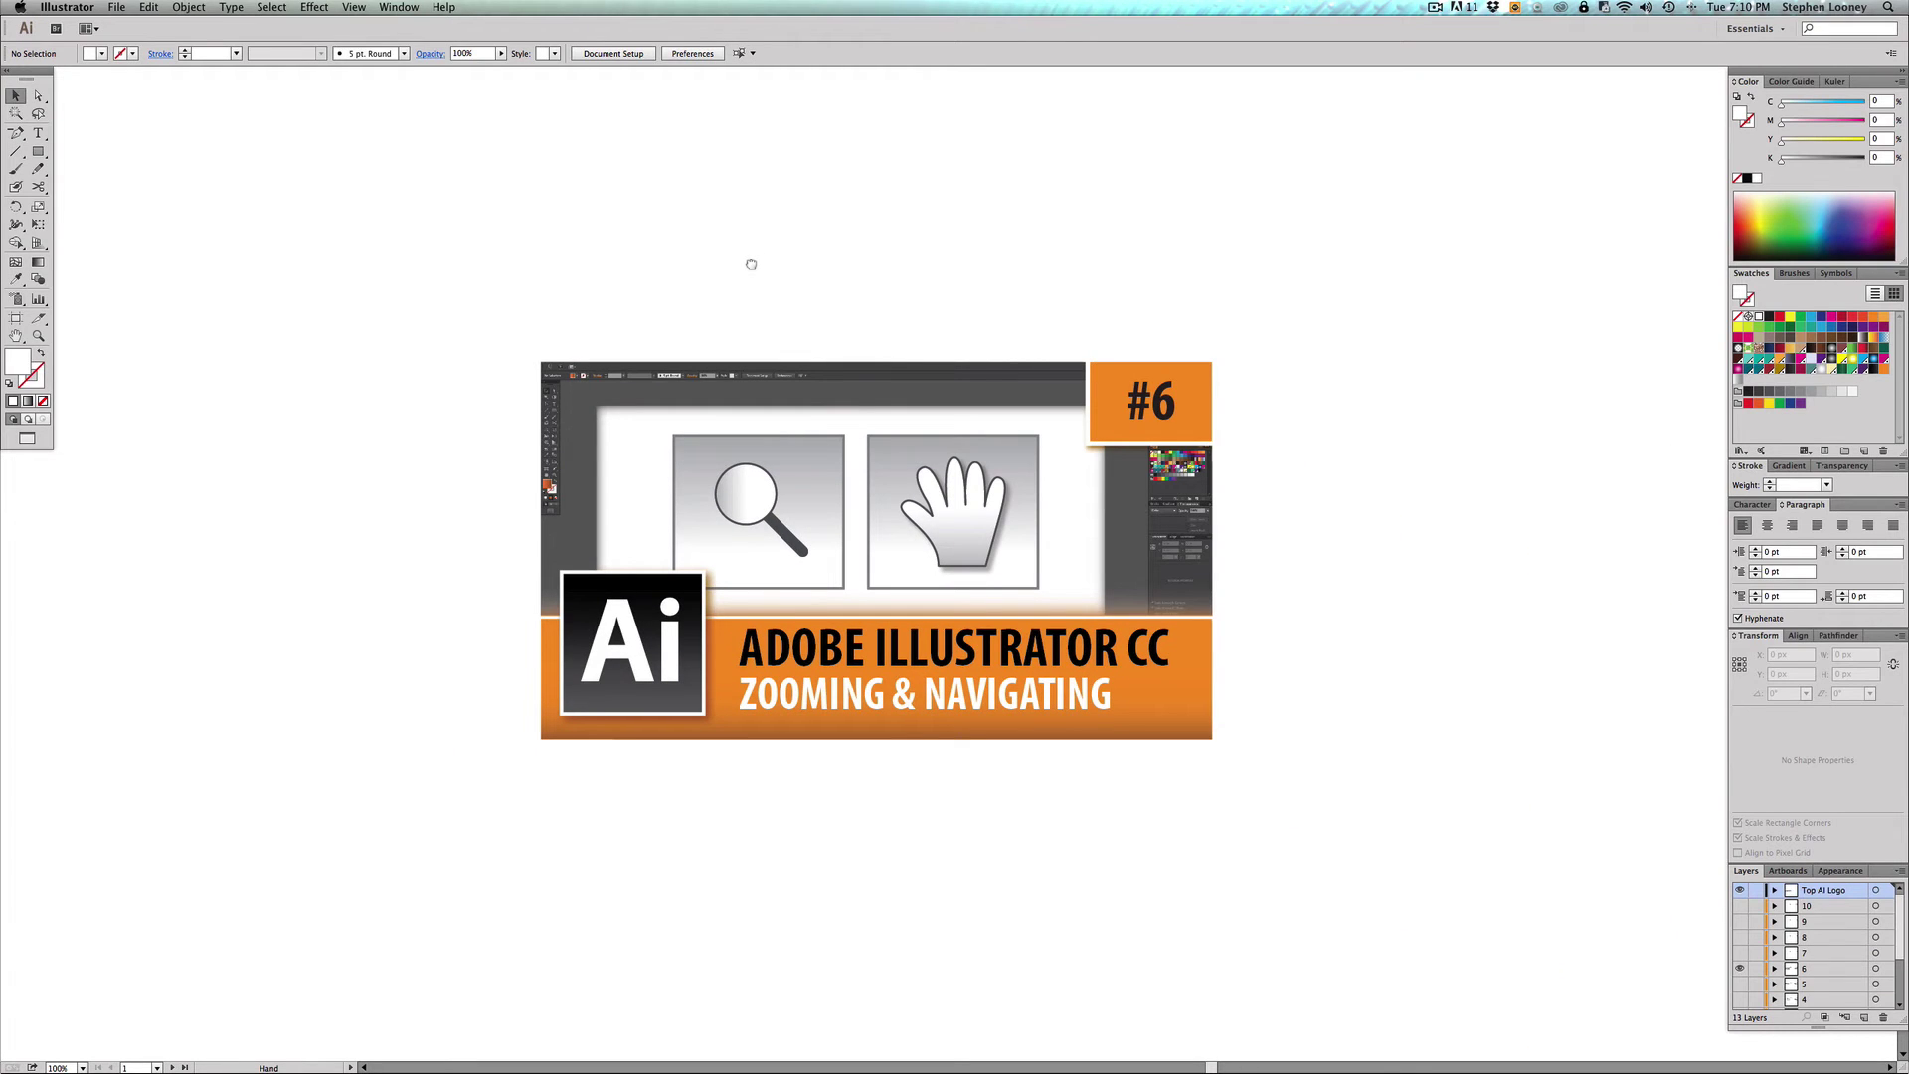
left_click_drag(750, 264, 730, 442)
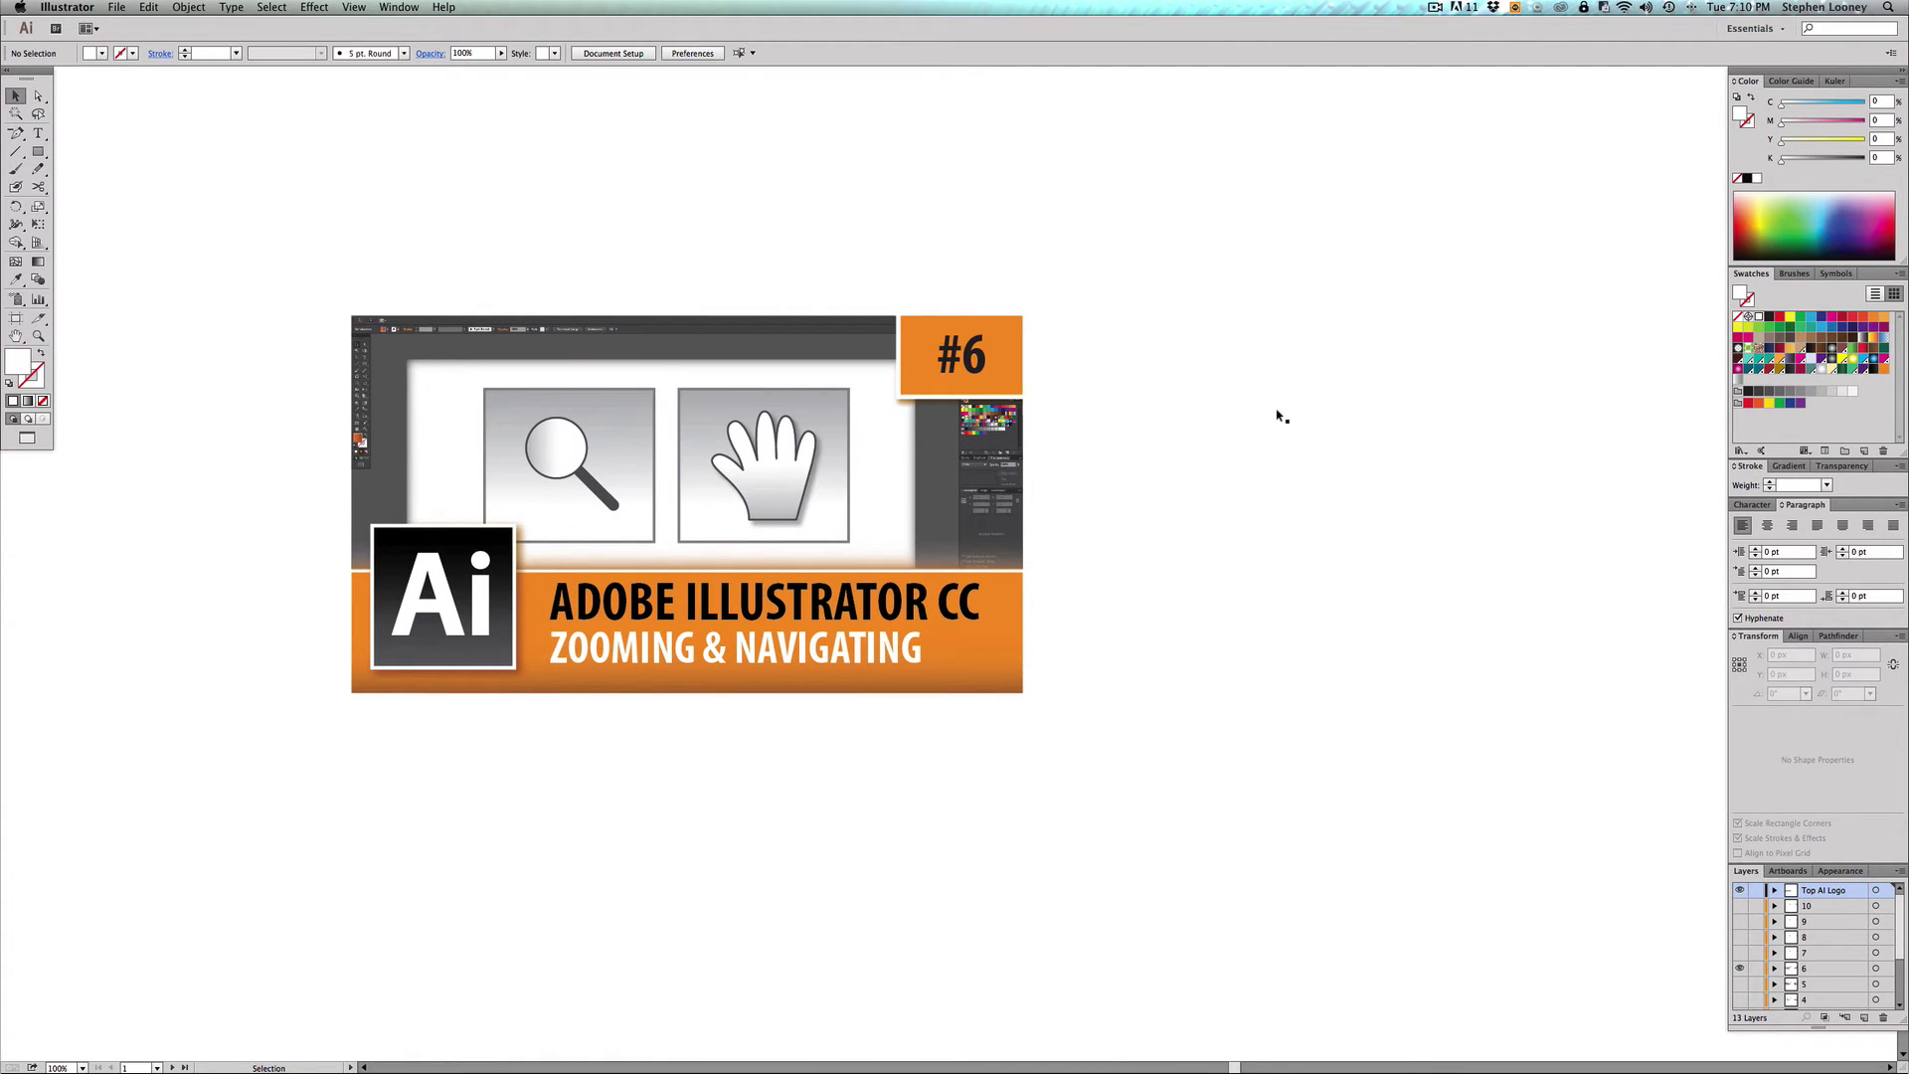
scroll(1412, 397, "right", 10)
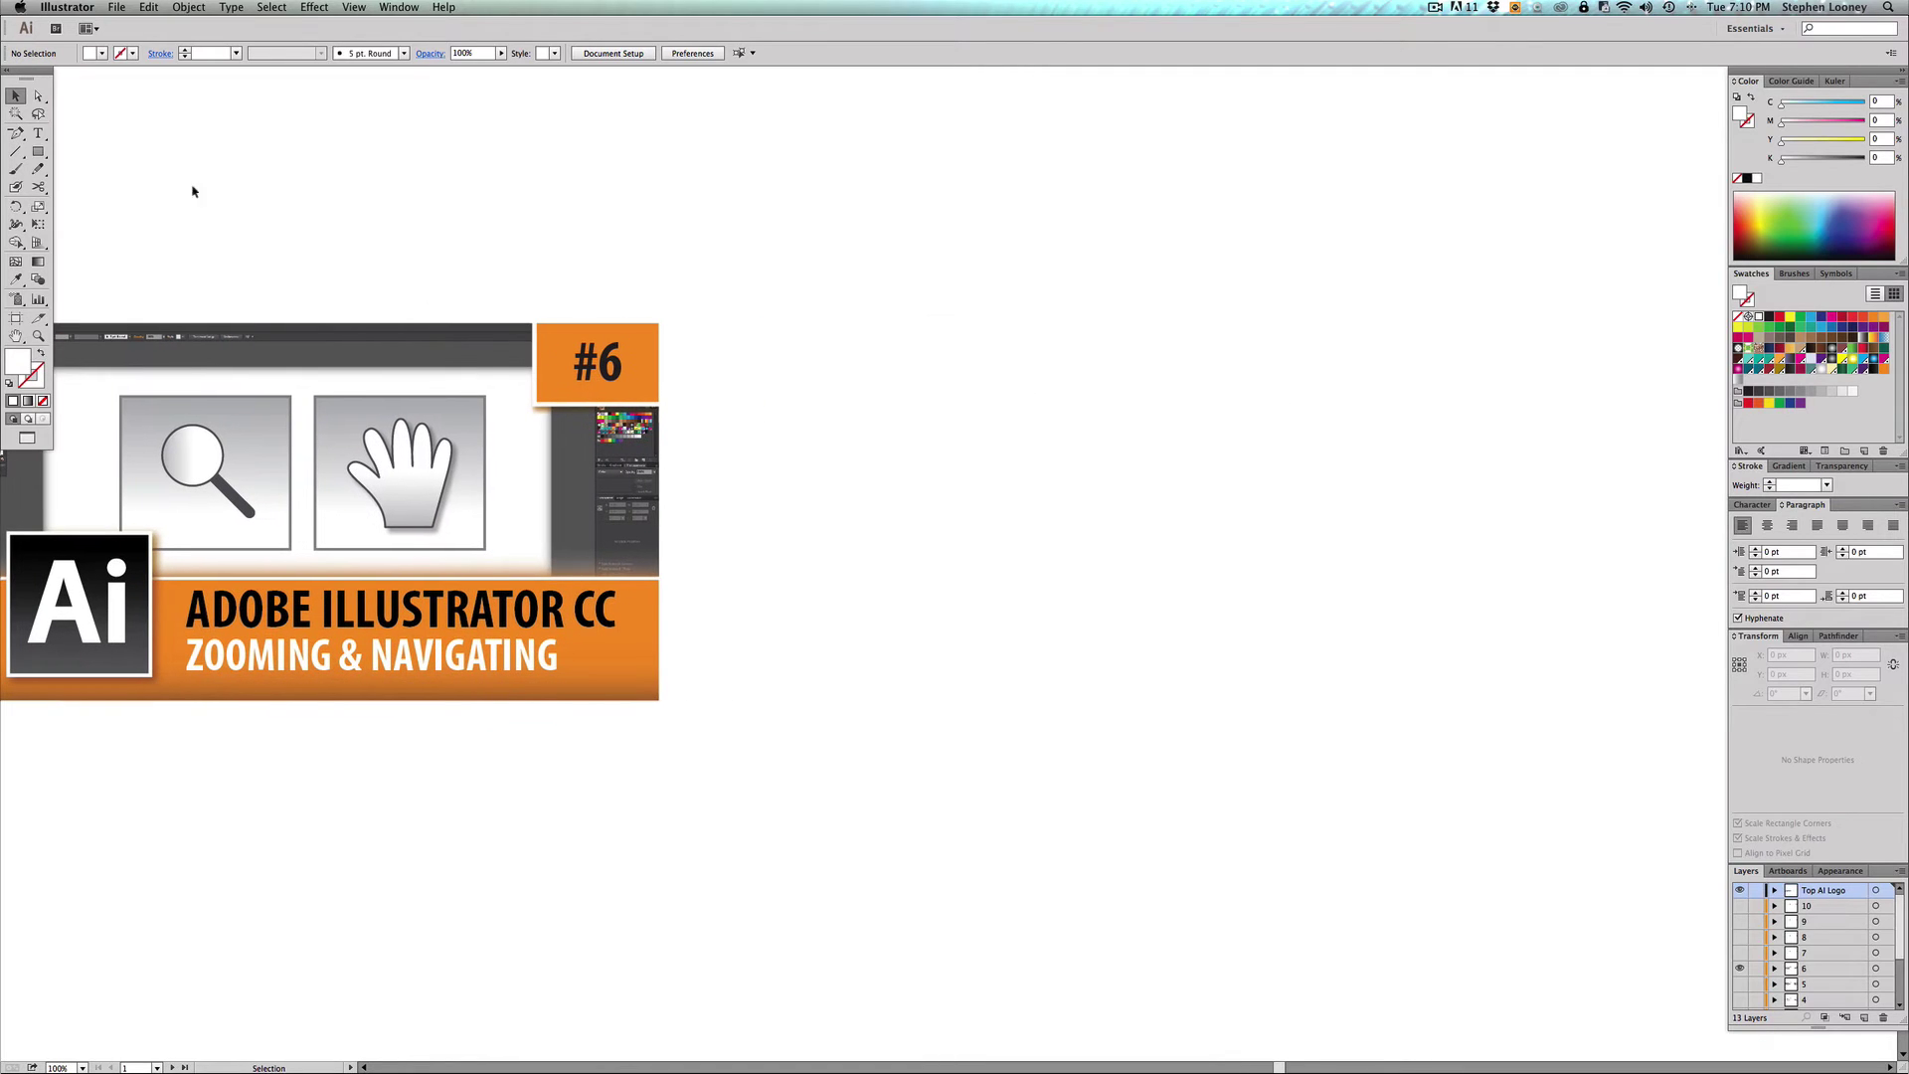
Draw a test rectangle on the empty canvas, then delete it
left_click(37, 152)
left_click_drag(918, 366, 1035, 460)
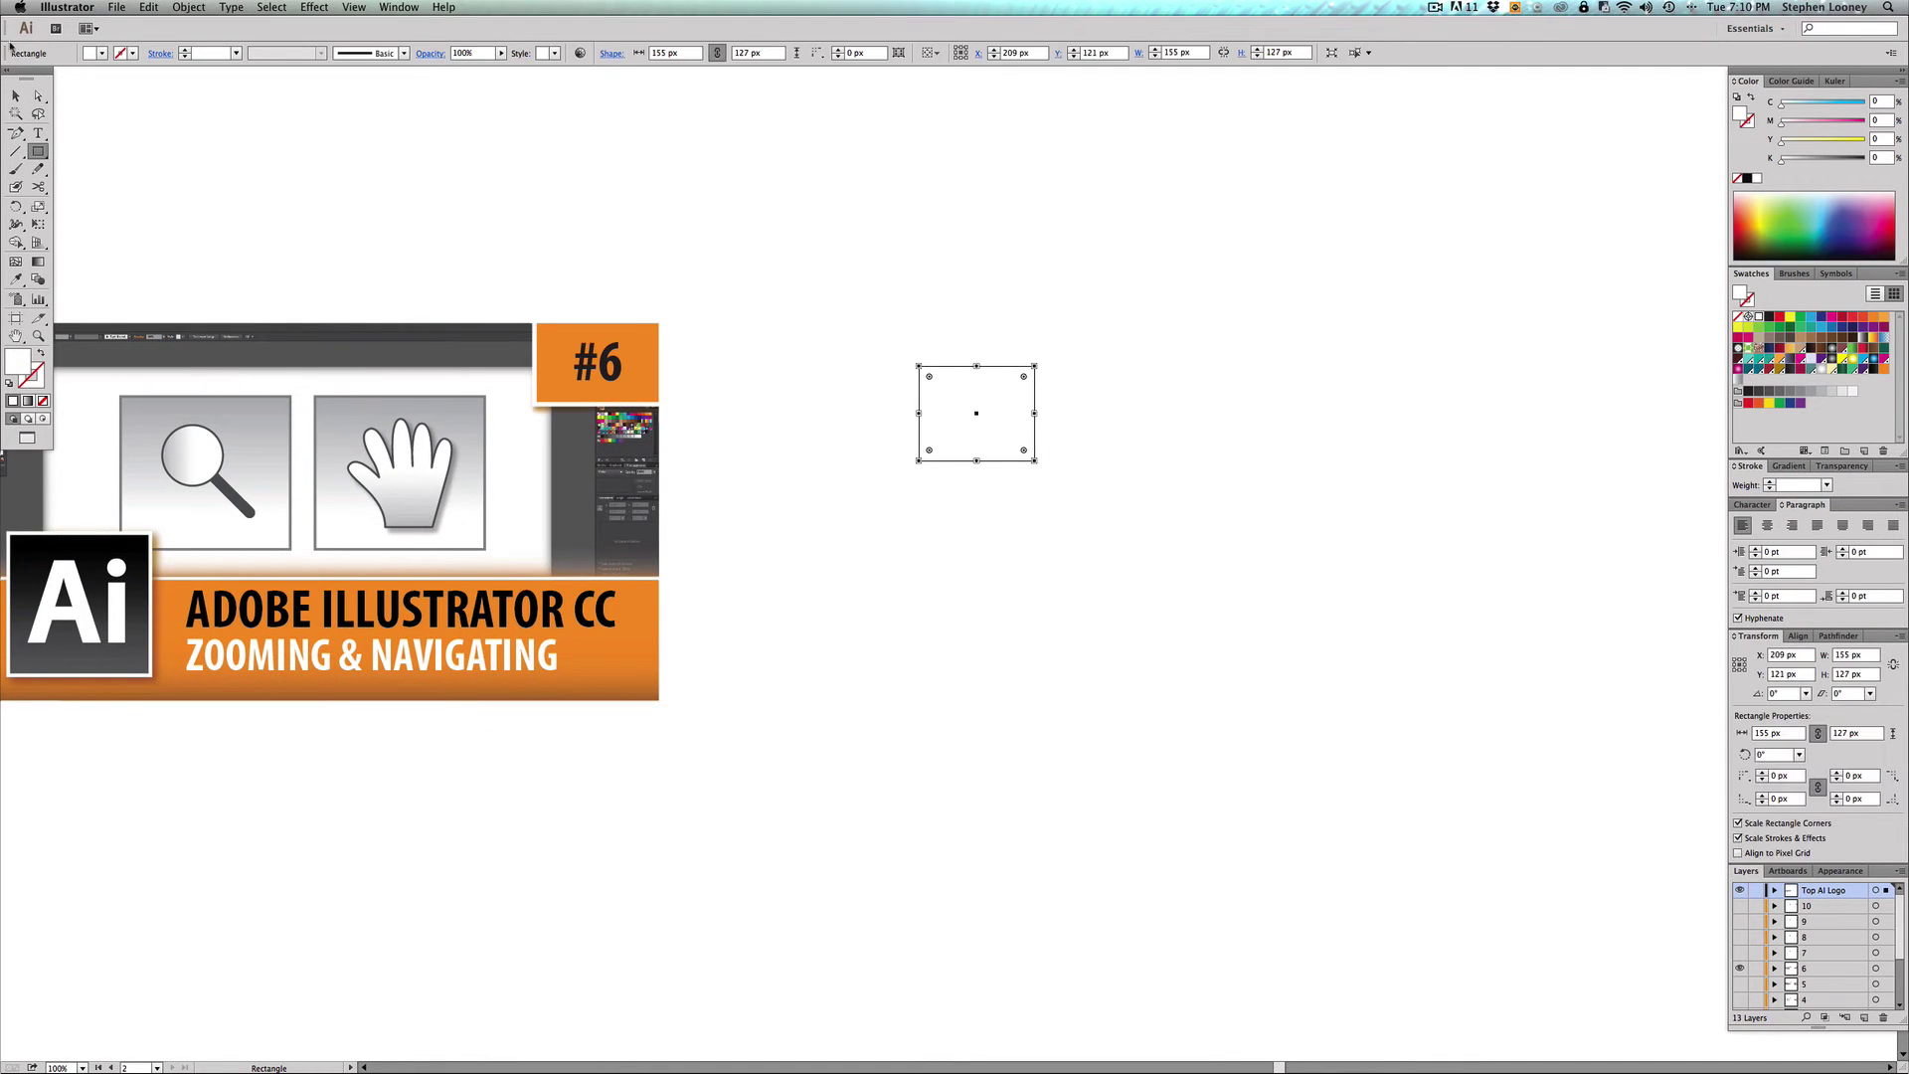
left_click(17, 96)
key("Delete")
scroll(754, 452, "left", 2)
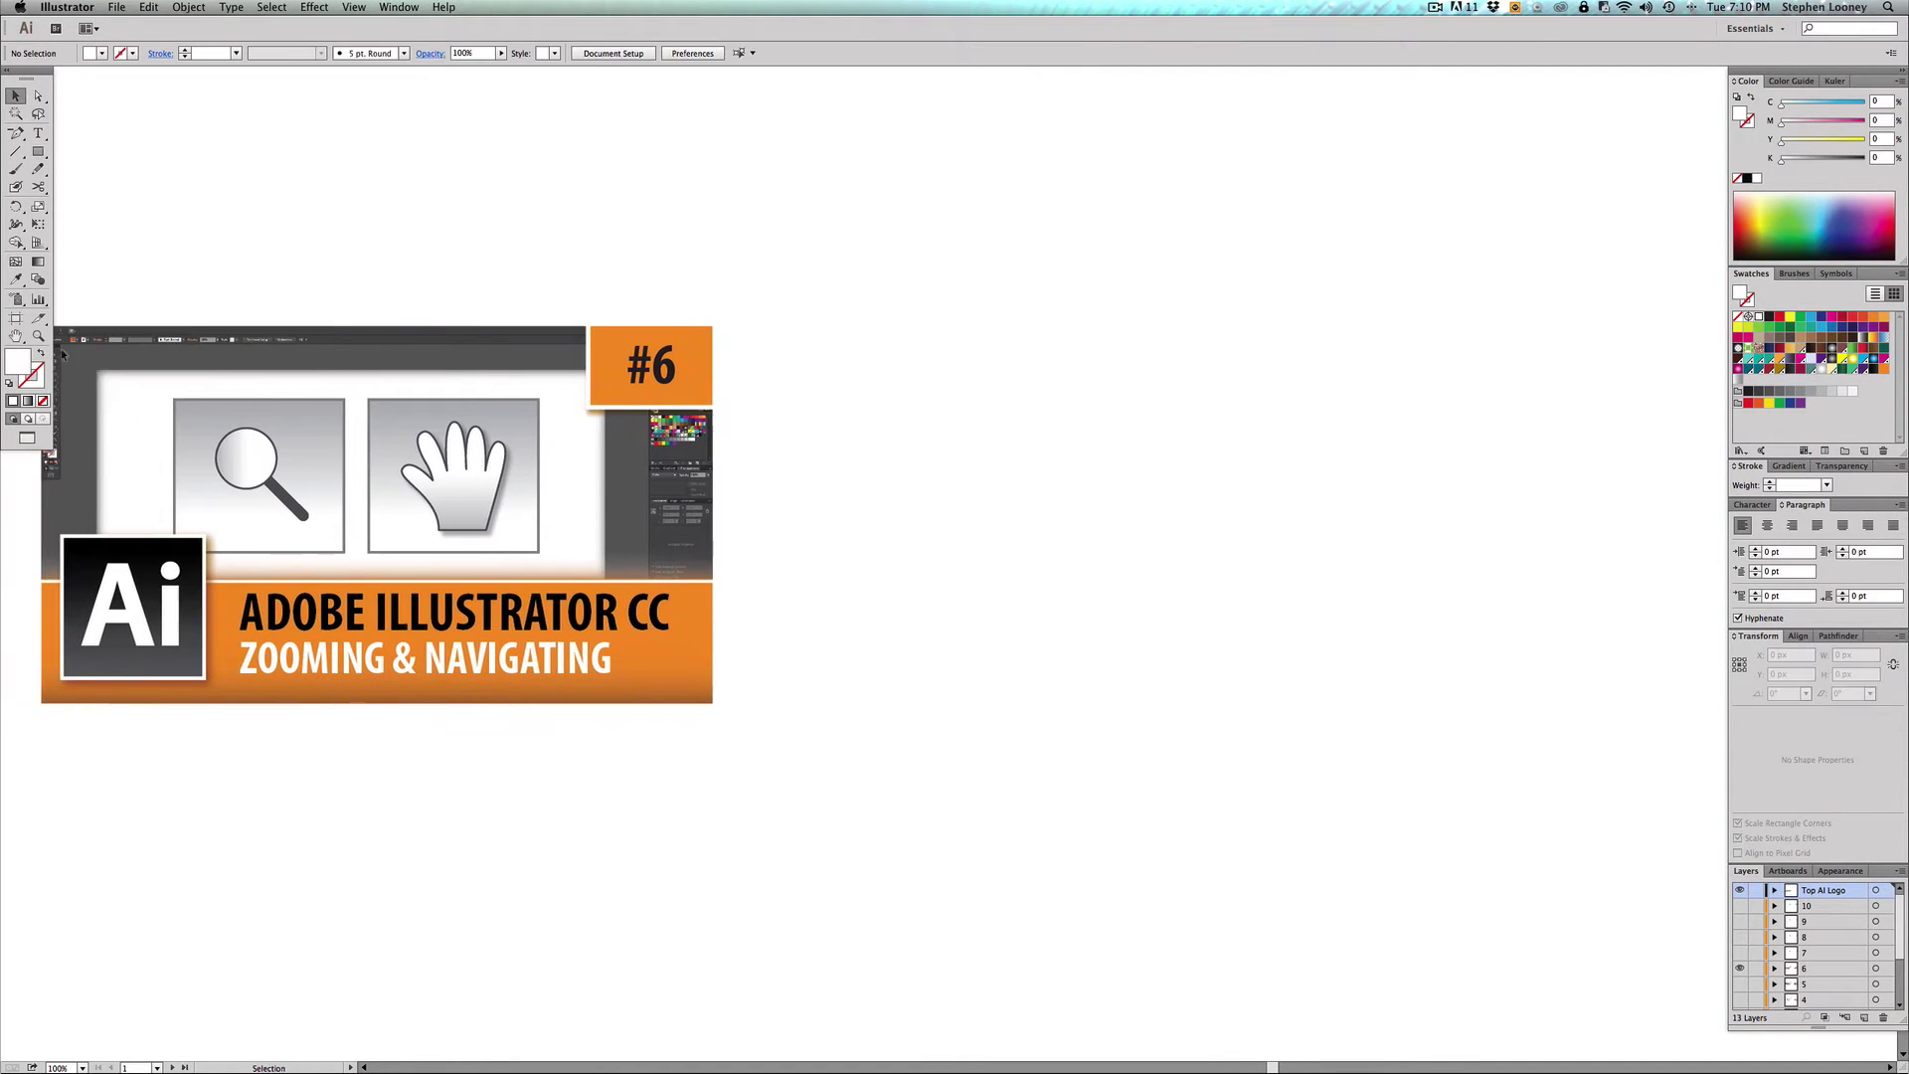
Pan the title artwork back to just left of the window's centre
left_click(16, 336)
left_click_drag(170, 295, 550, 252)
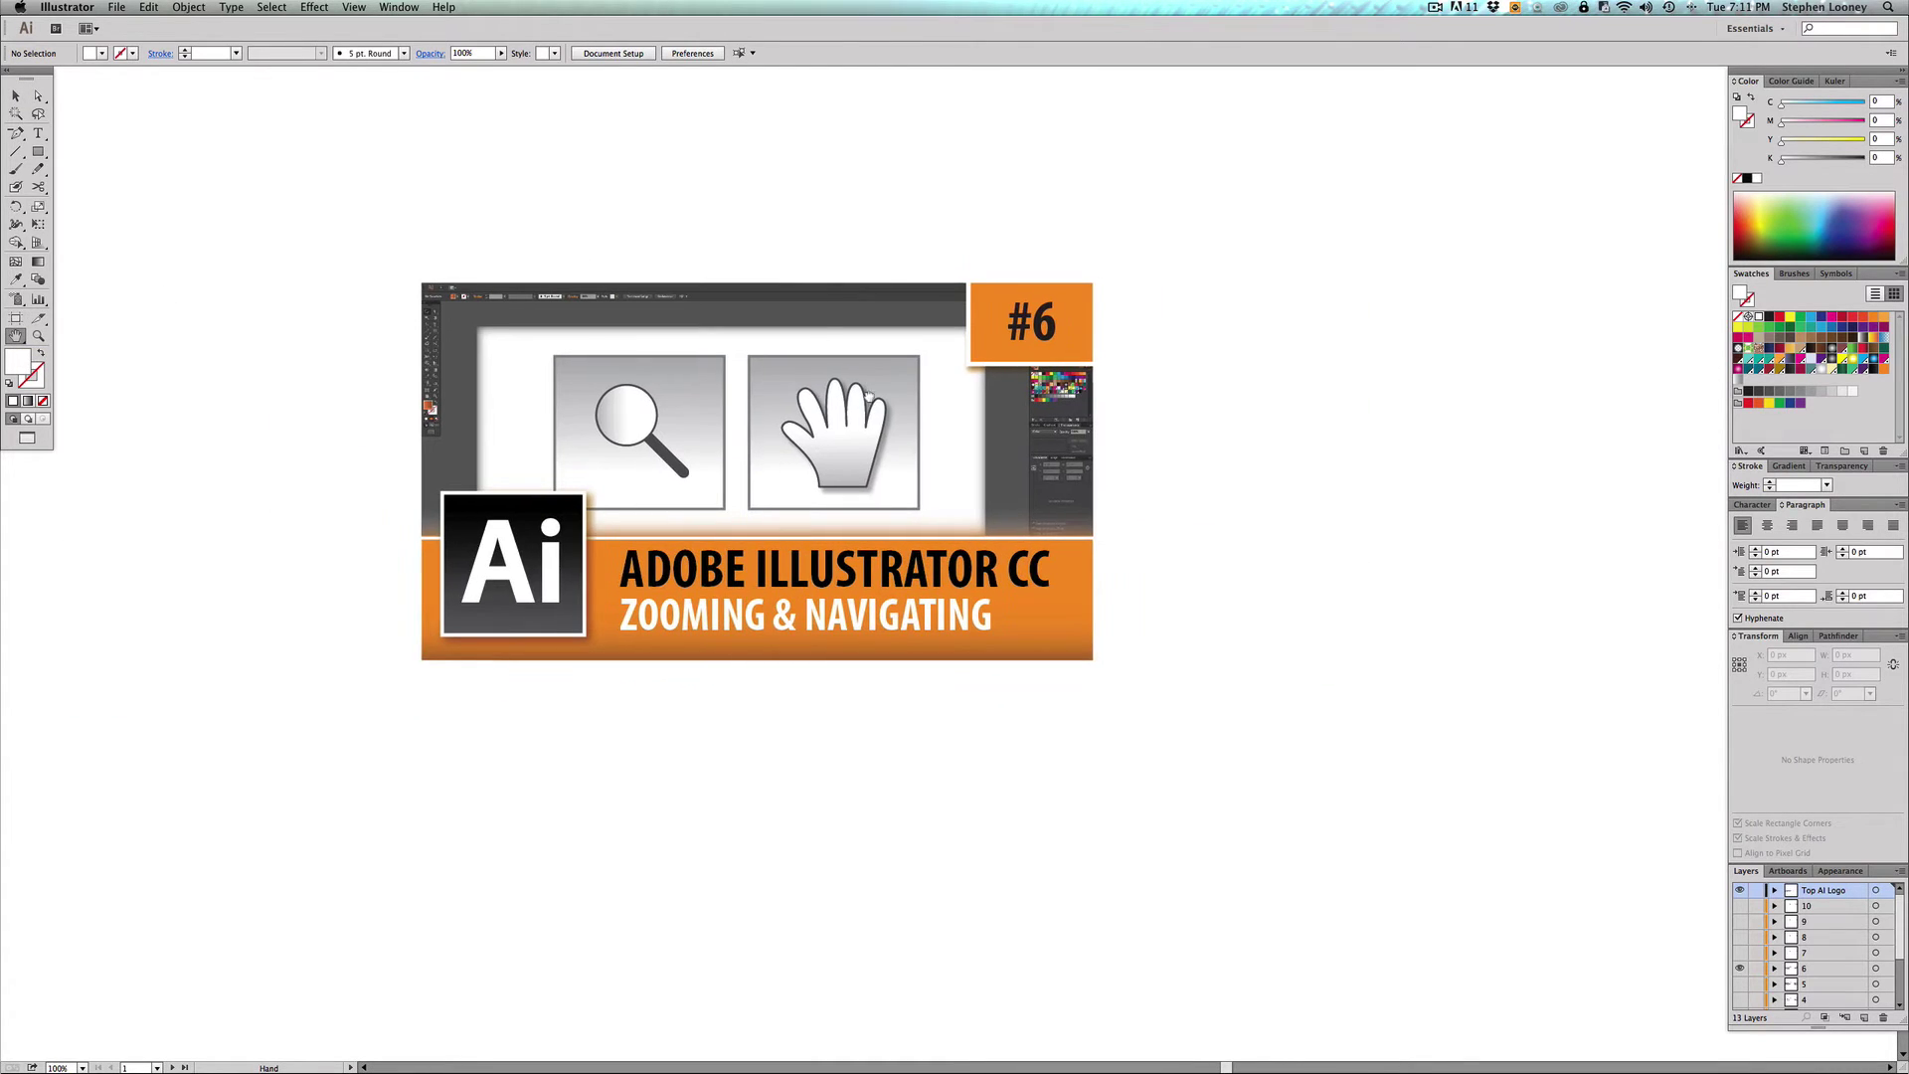
left_click_drag(855, 396, 771, 388)
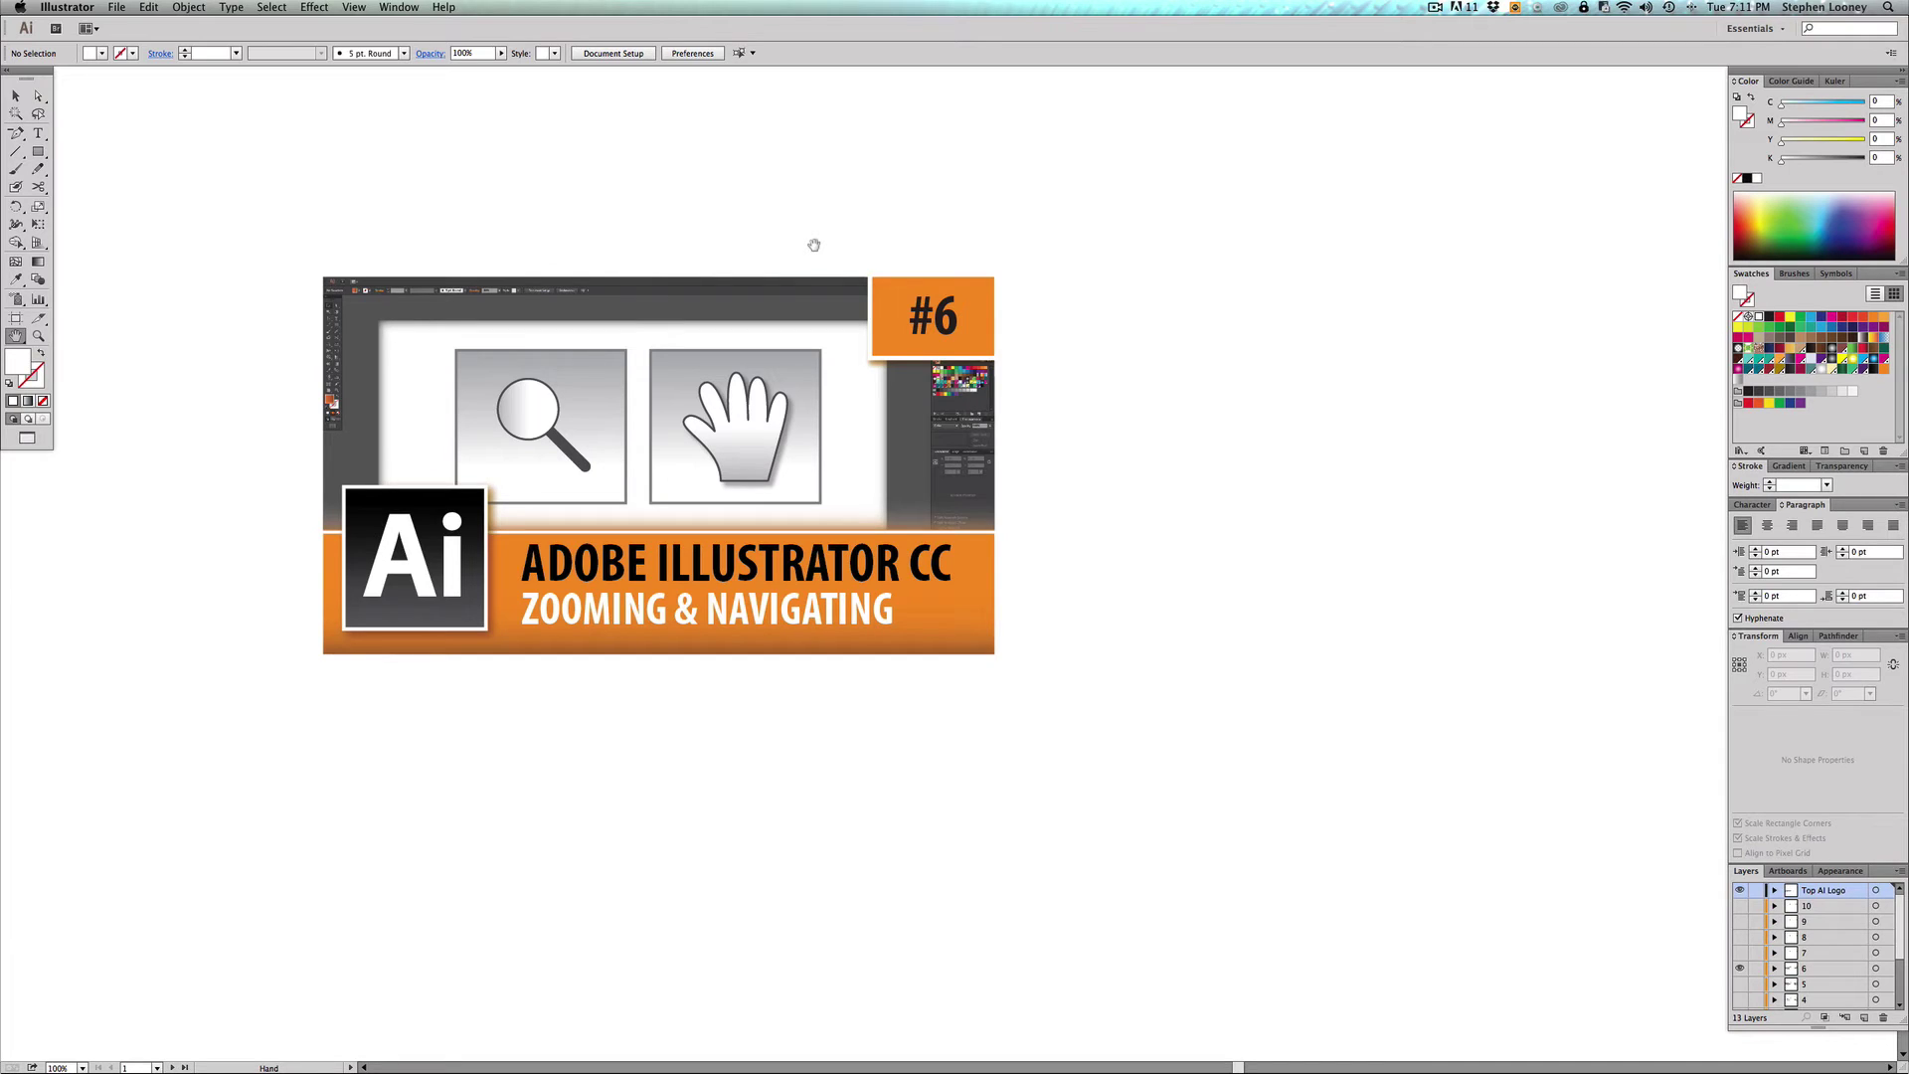
Zoom into a small area of the title card with the Zoom tool, reaching 2288%
left_click(38, 338)
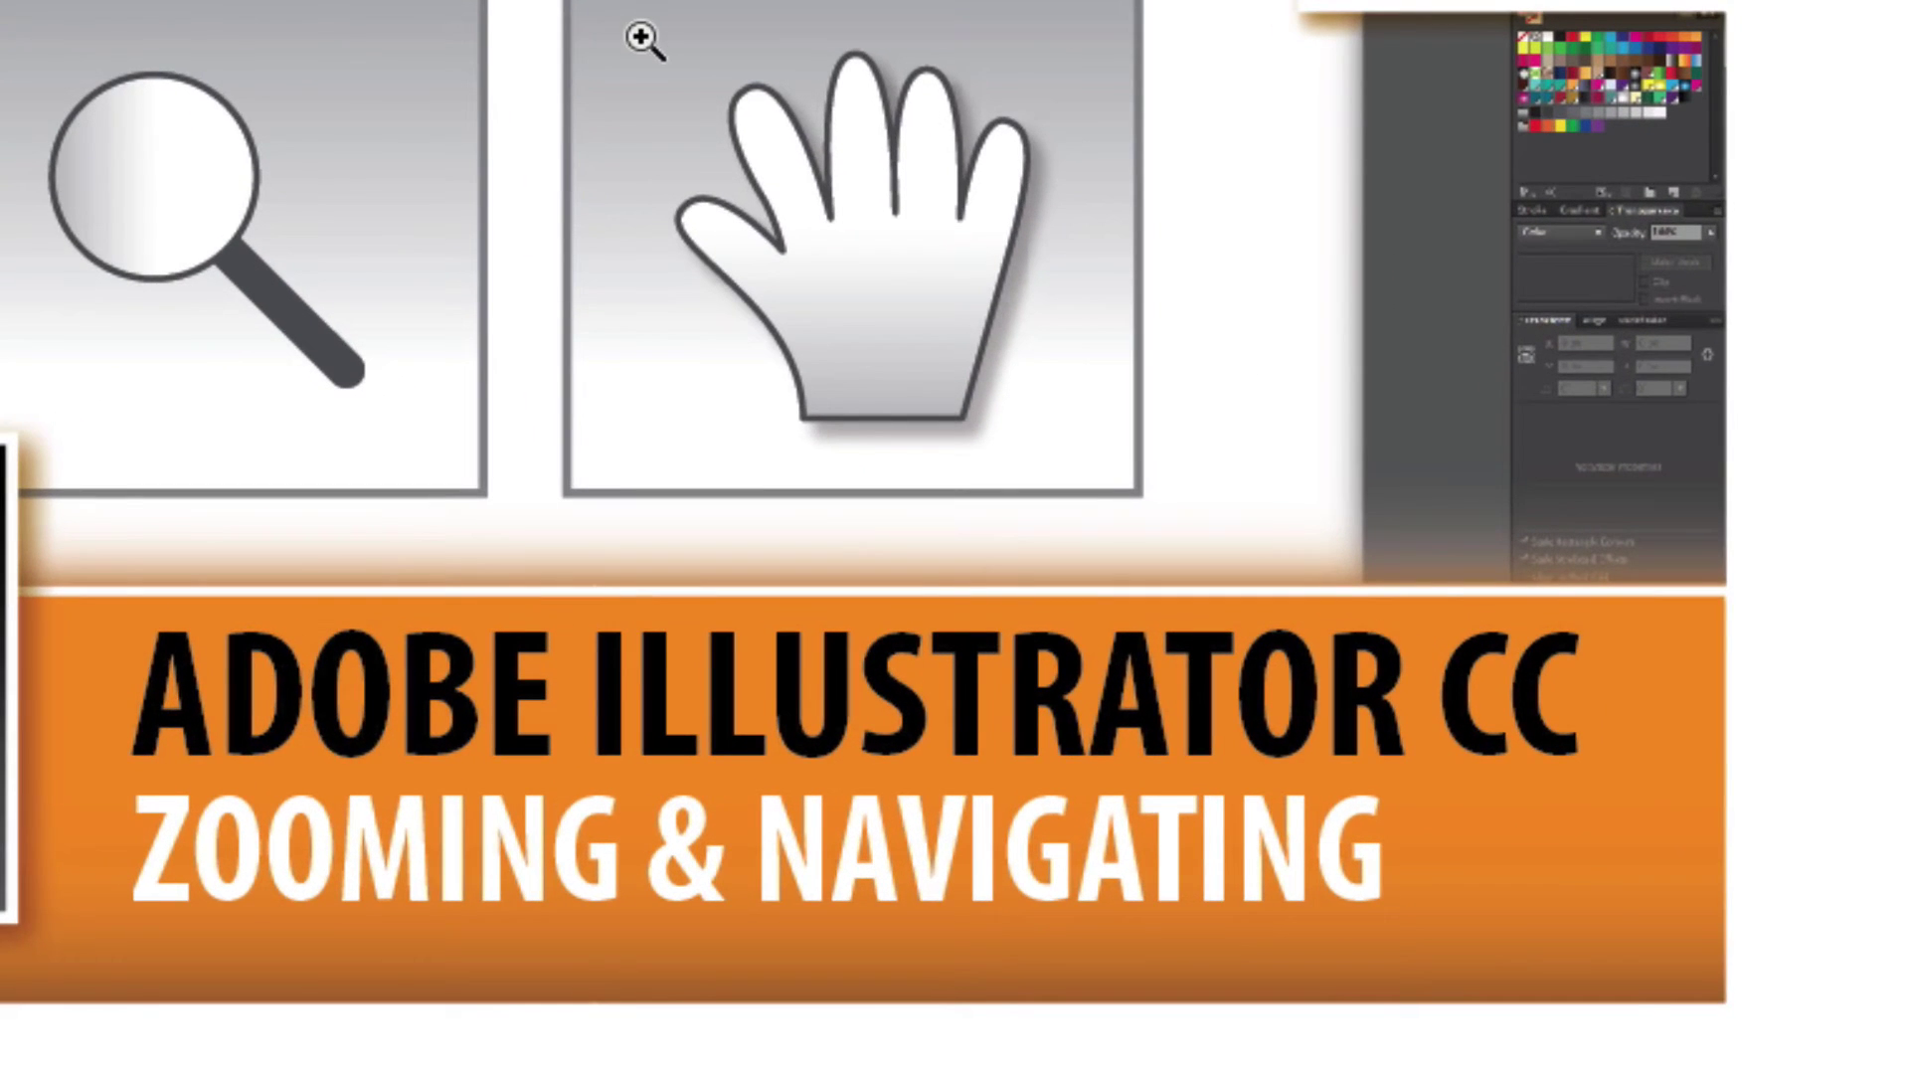
left_click(654, 99)
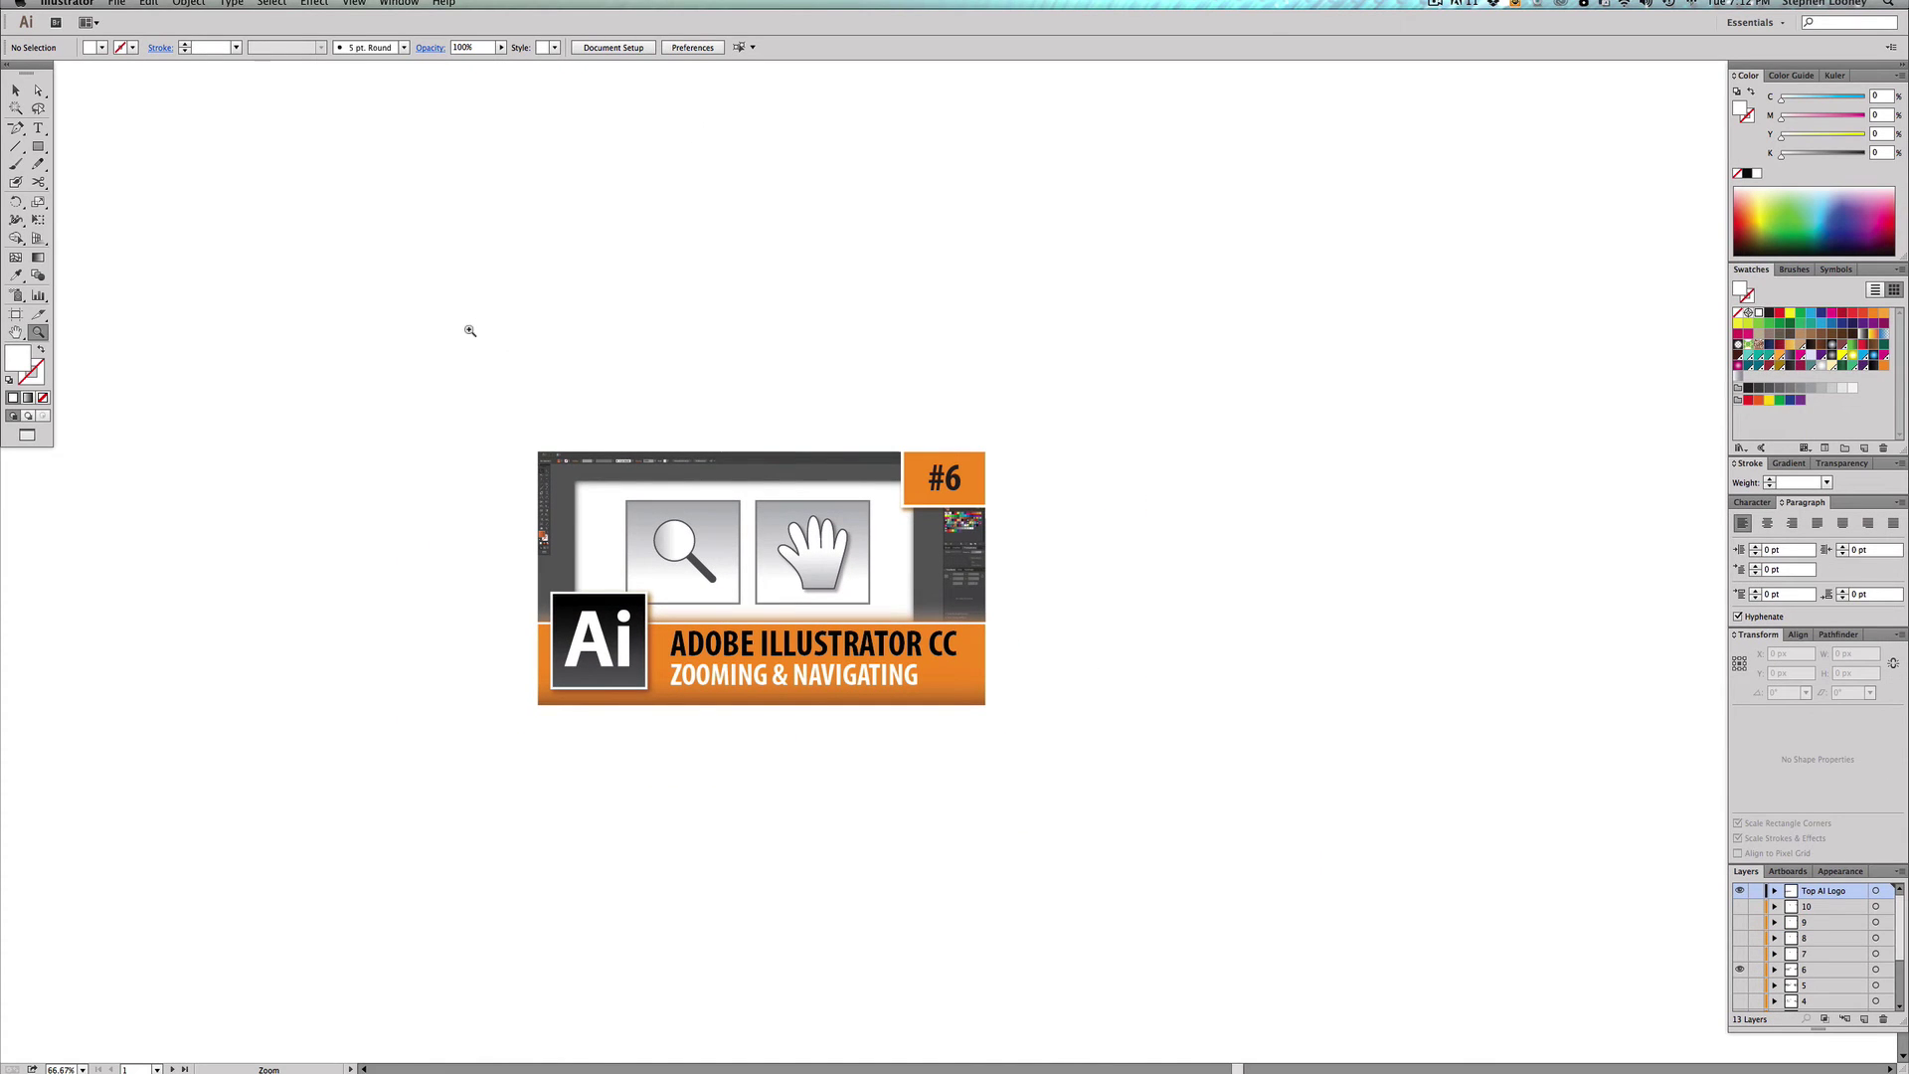
left_click_drag(468, 330, 619, 520)
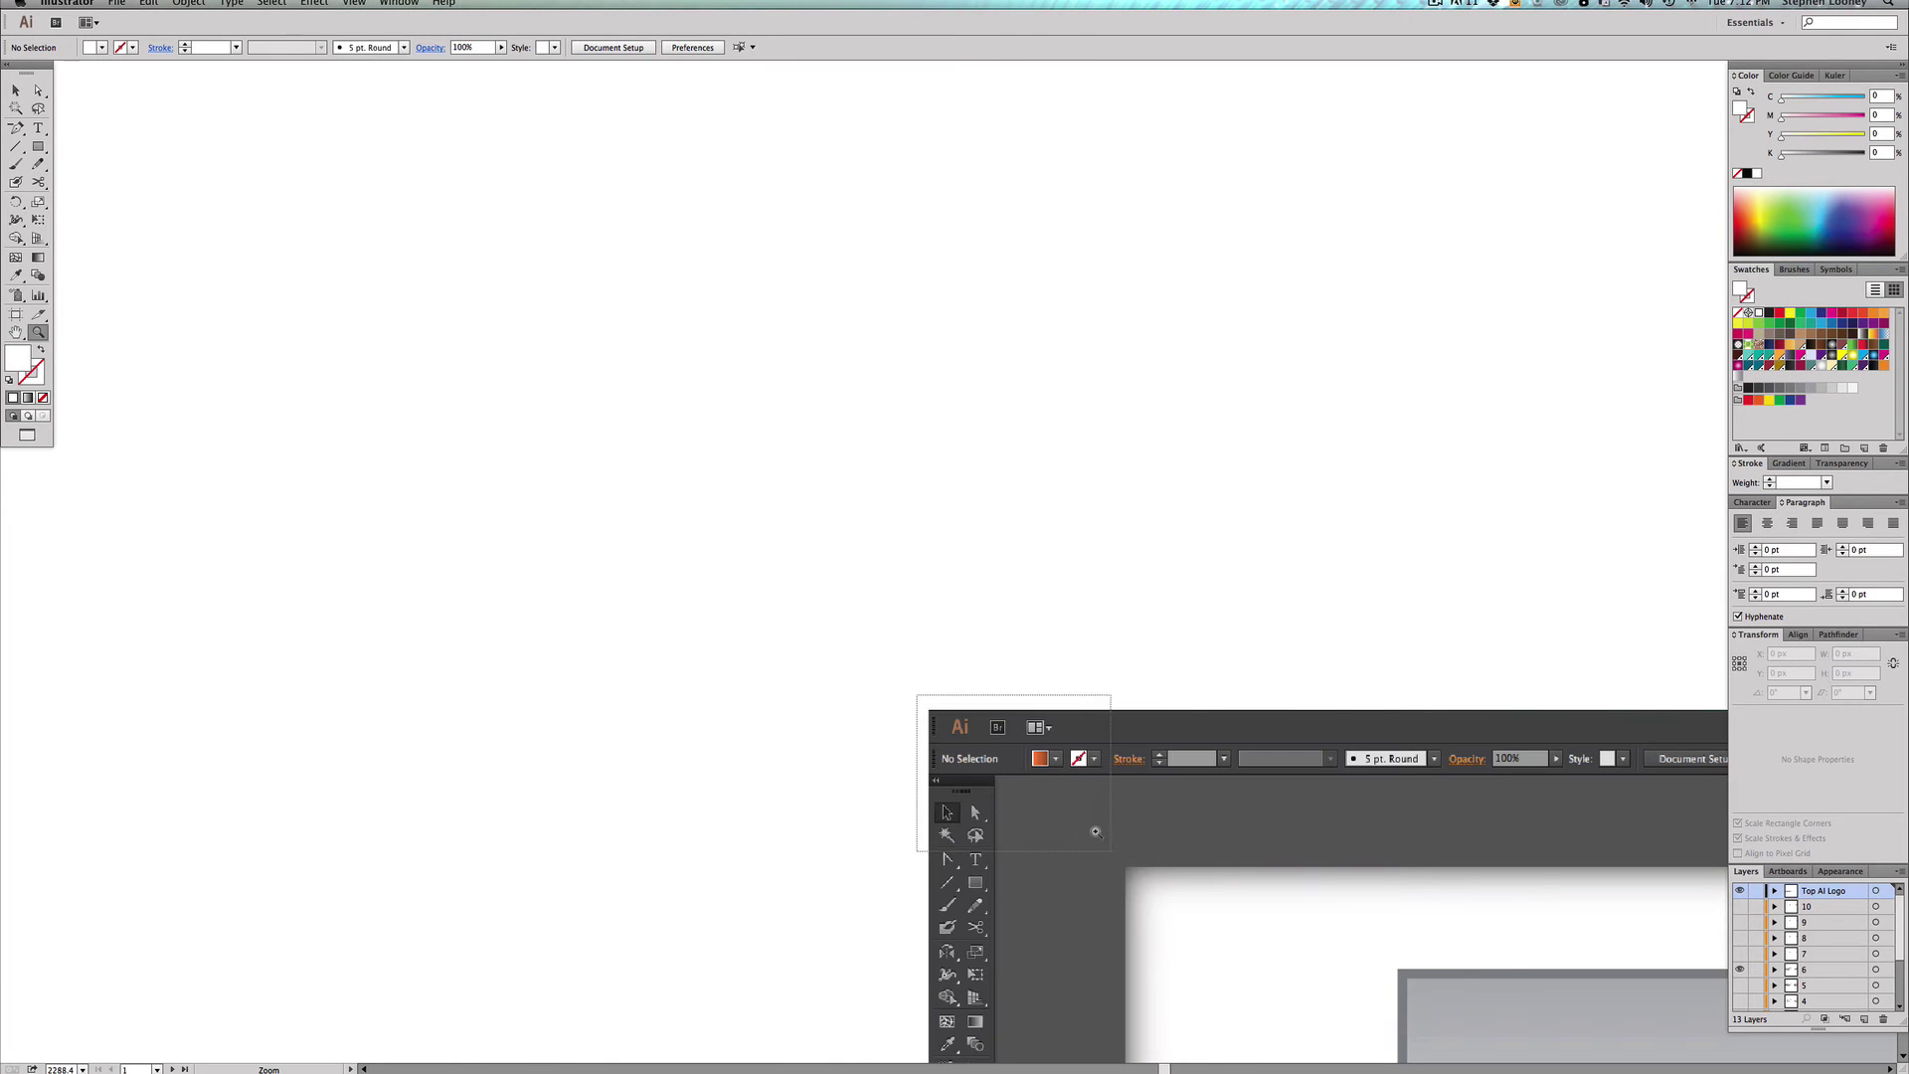
left_click(1095, 832)
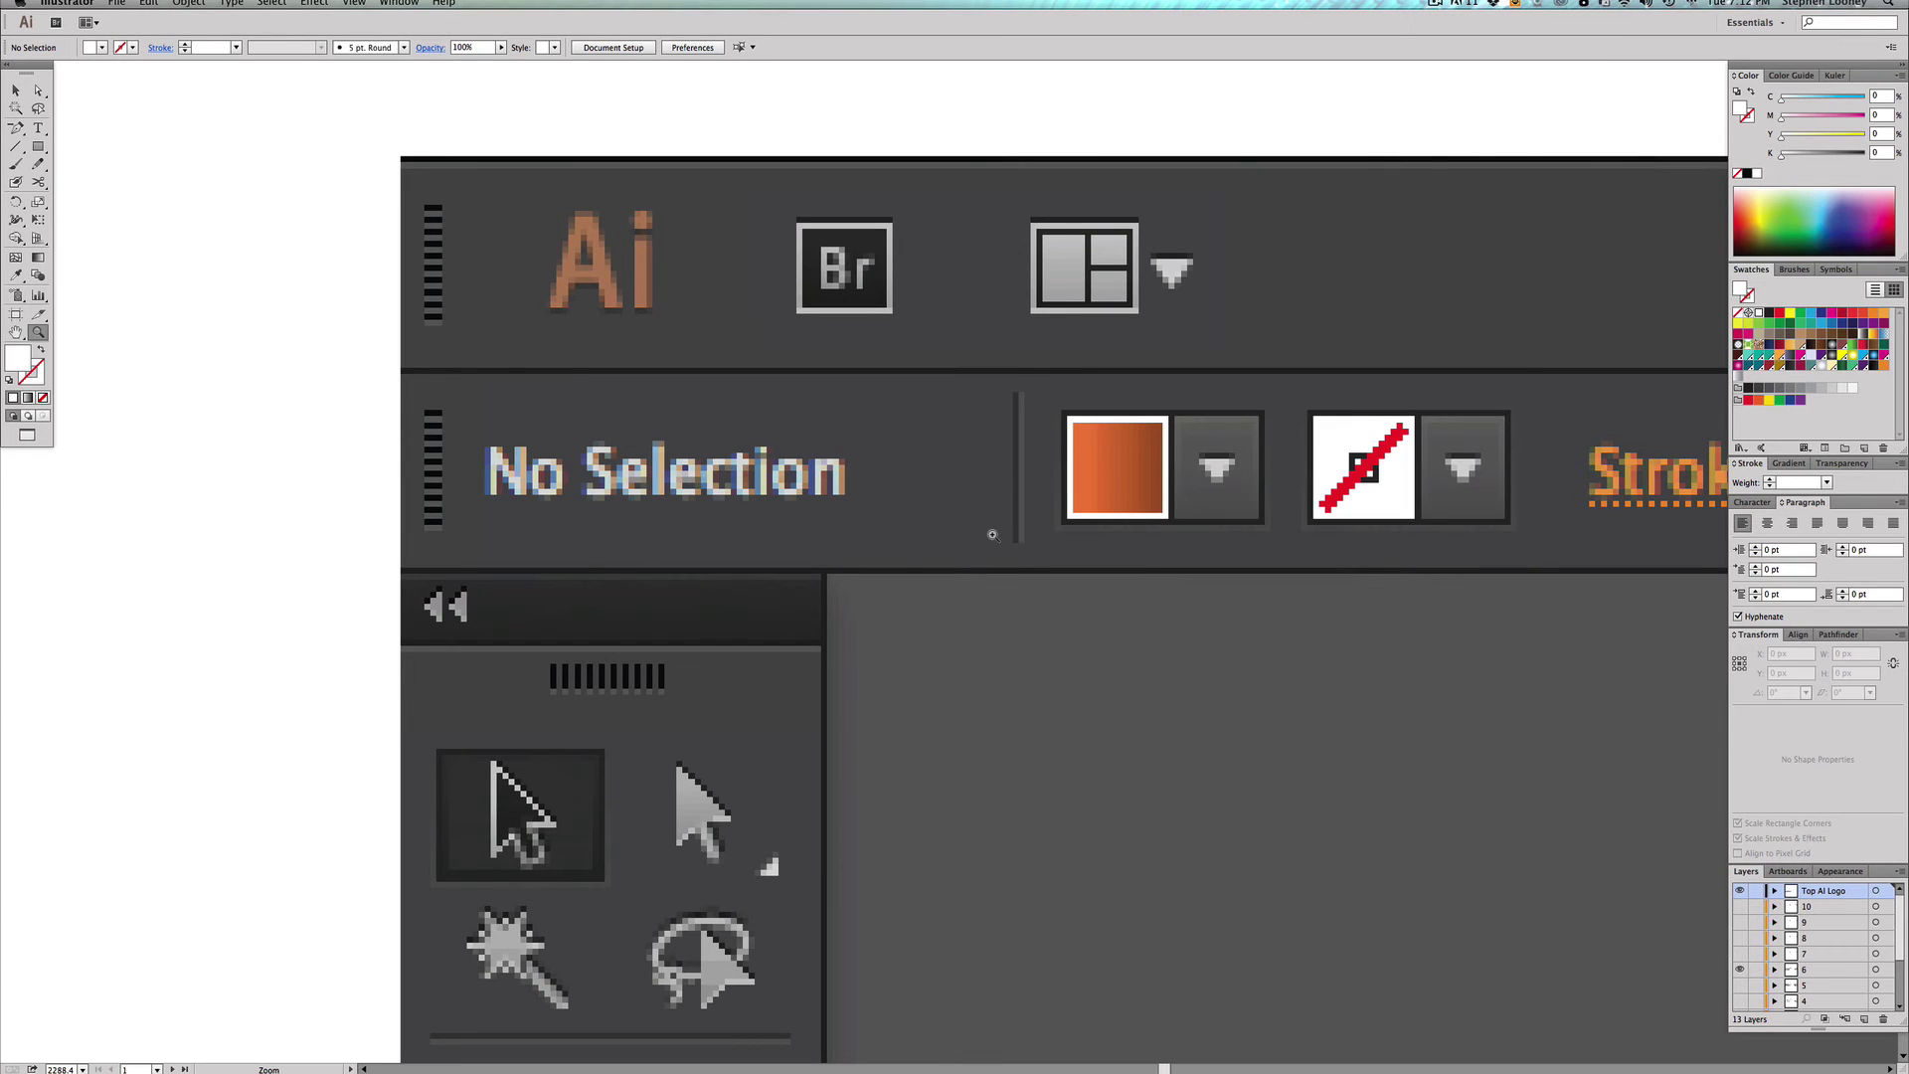
Refit the artboard with Cmd+0, zoom on the magnifier box, then settle at 200% and pan
key("super+0")
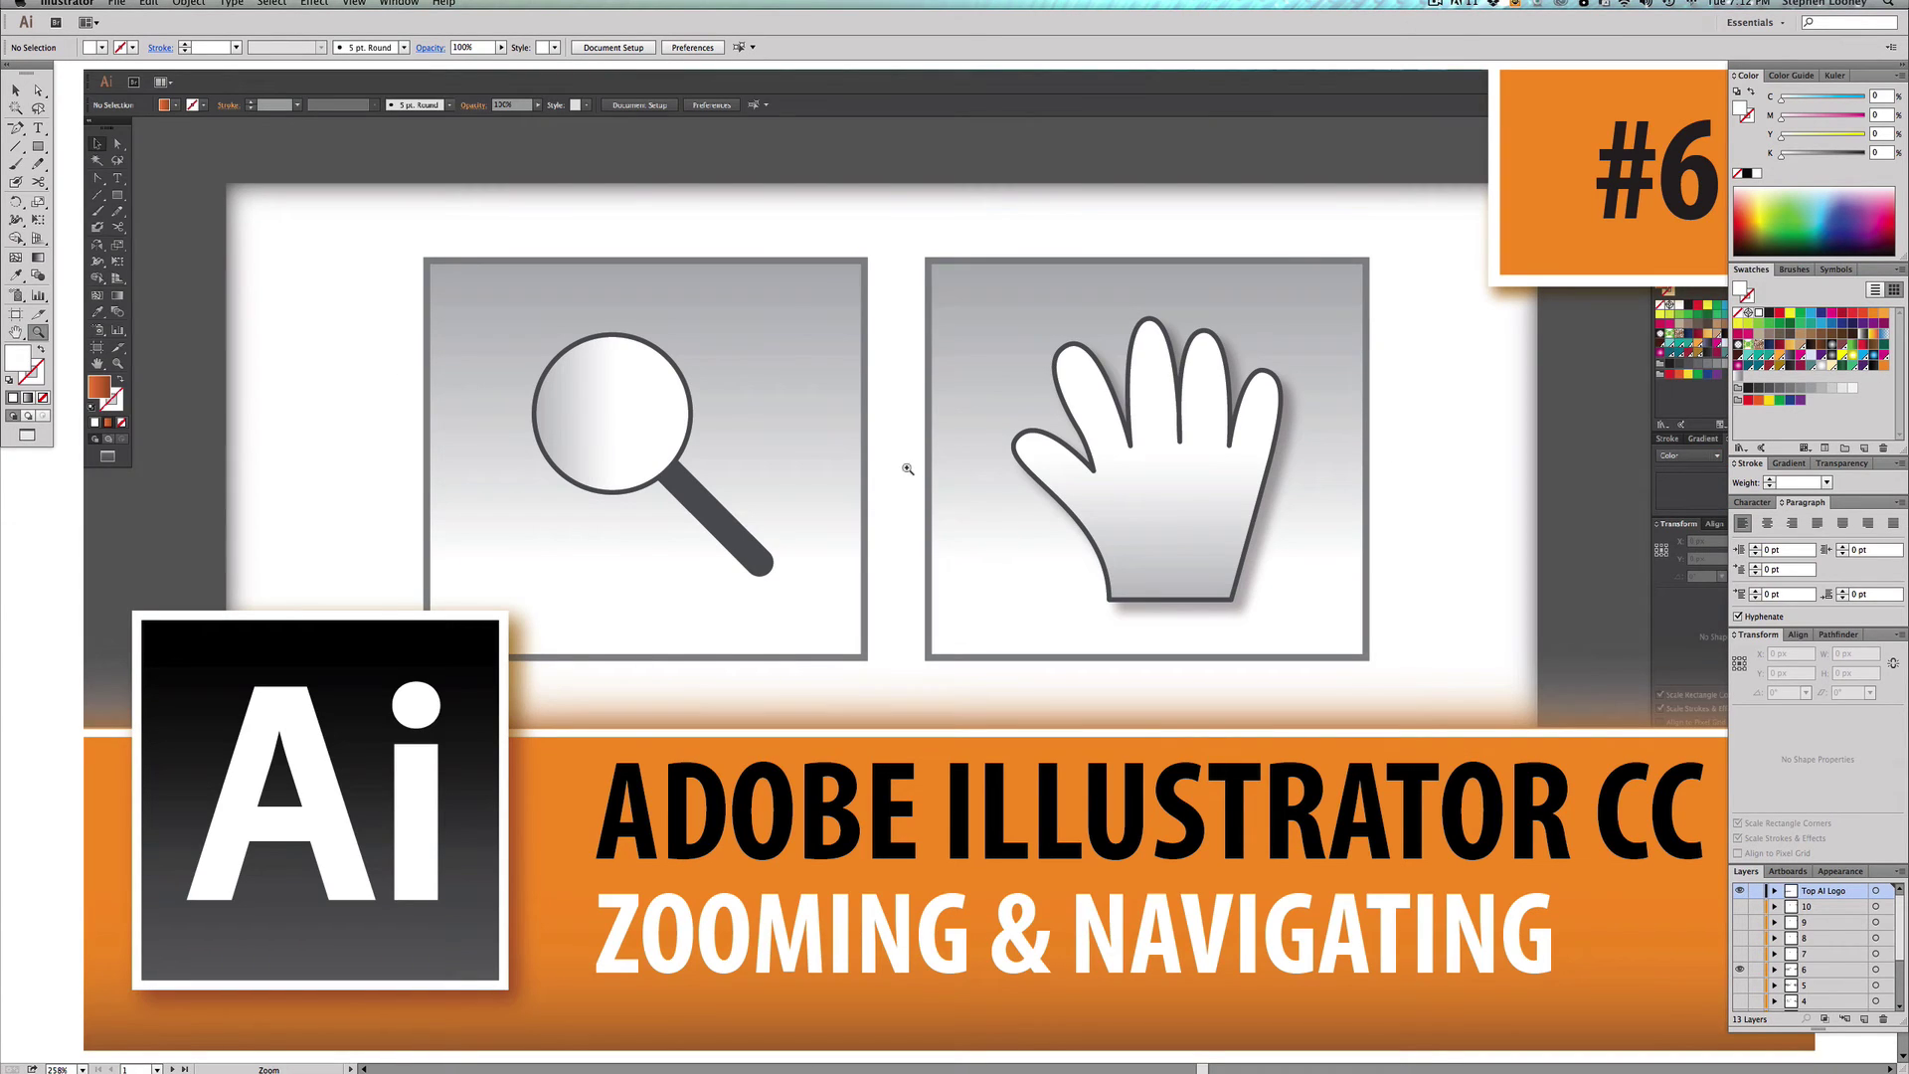
key("space")
key("z")
left_click_drag(350, 255, 1039, 720)
left_click(983, 460, "alt")
left_click(983, 460, "alt")
key("v")
left_click_drag(860, 574, 561, 420)
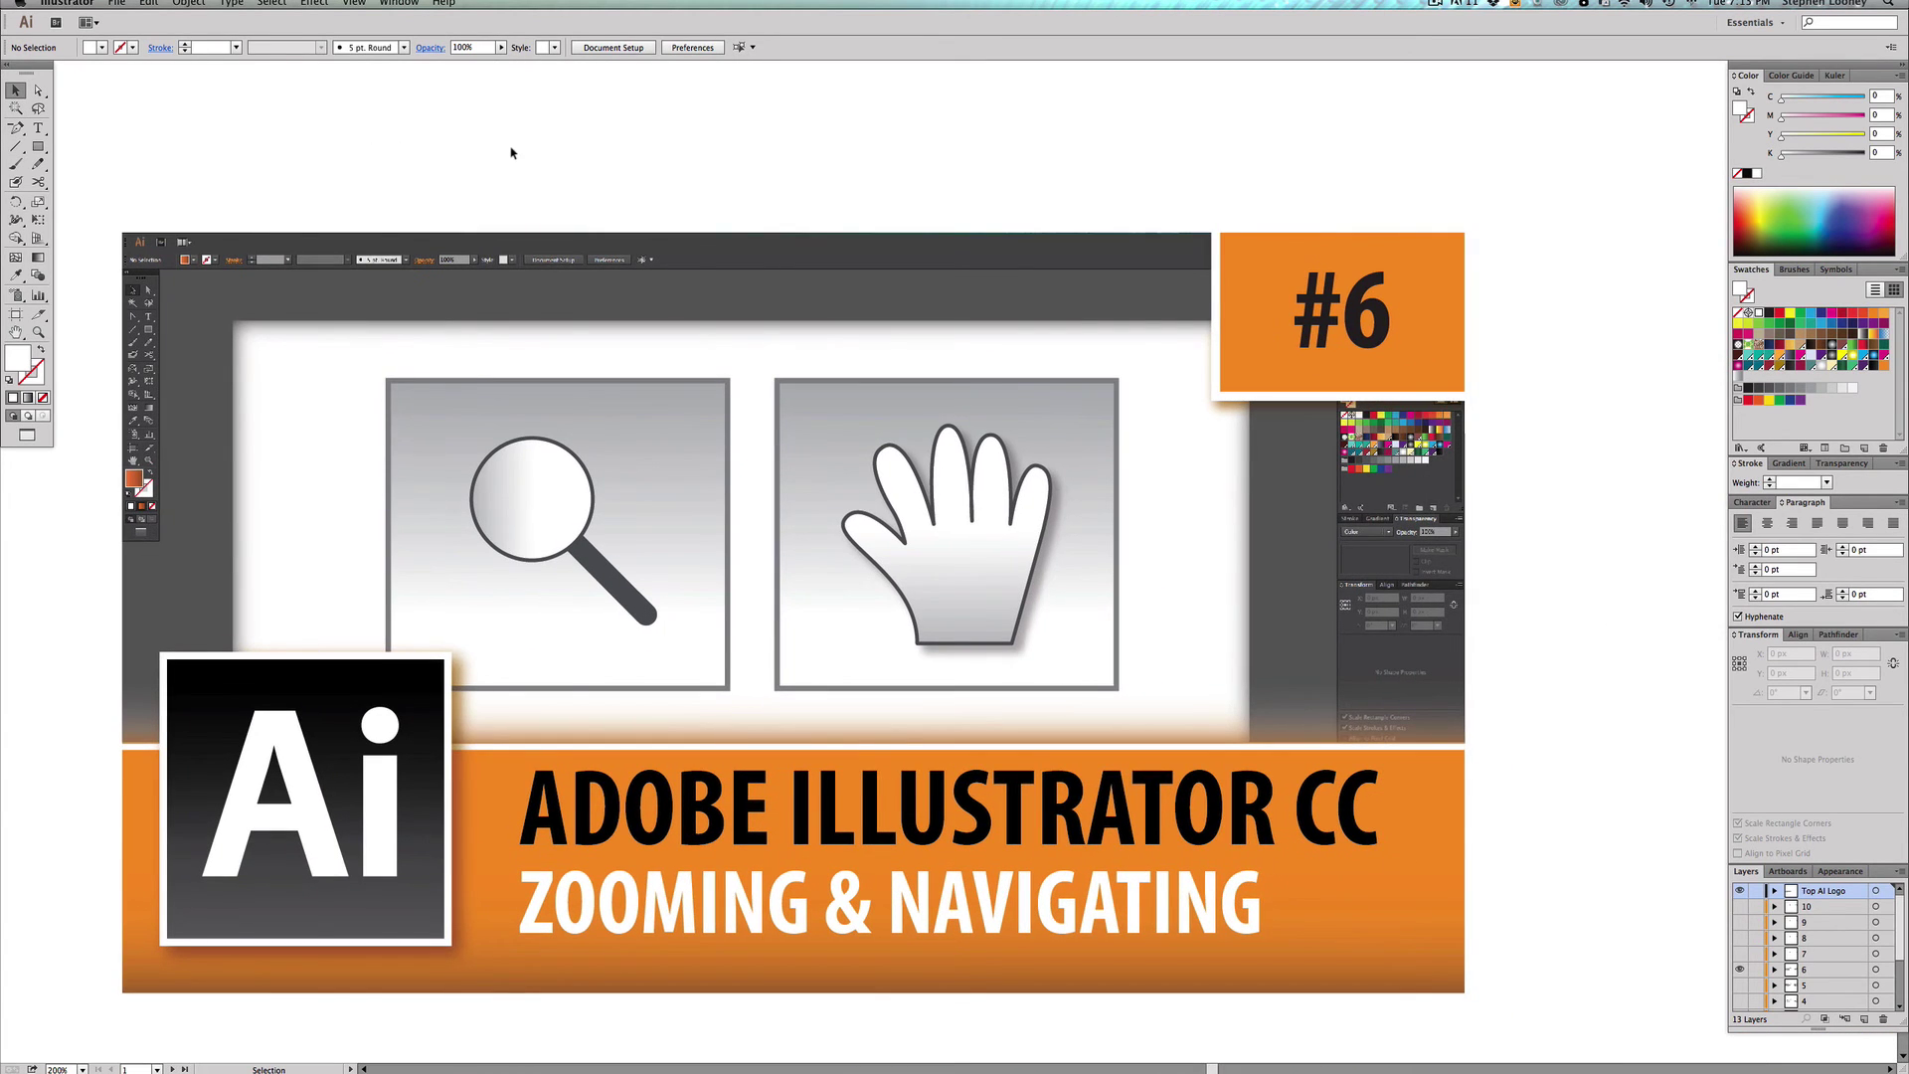
With the Paintbrush active, zoom into the magnifier artwork using Cmd+Space
left_click(17, 165)
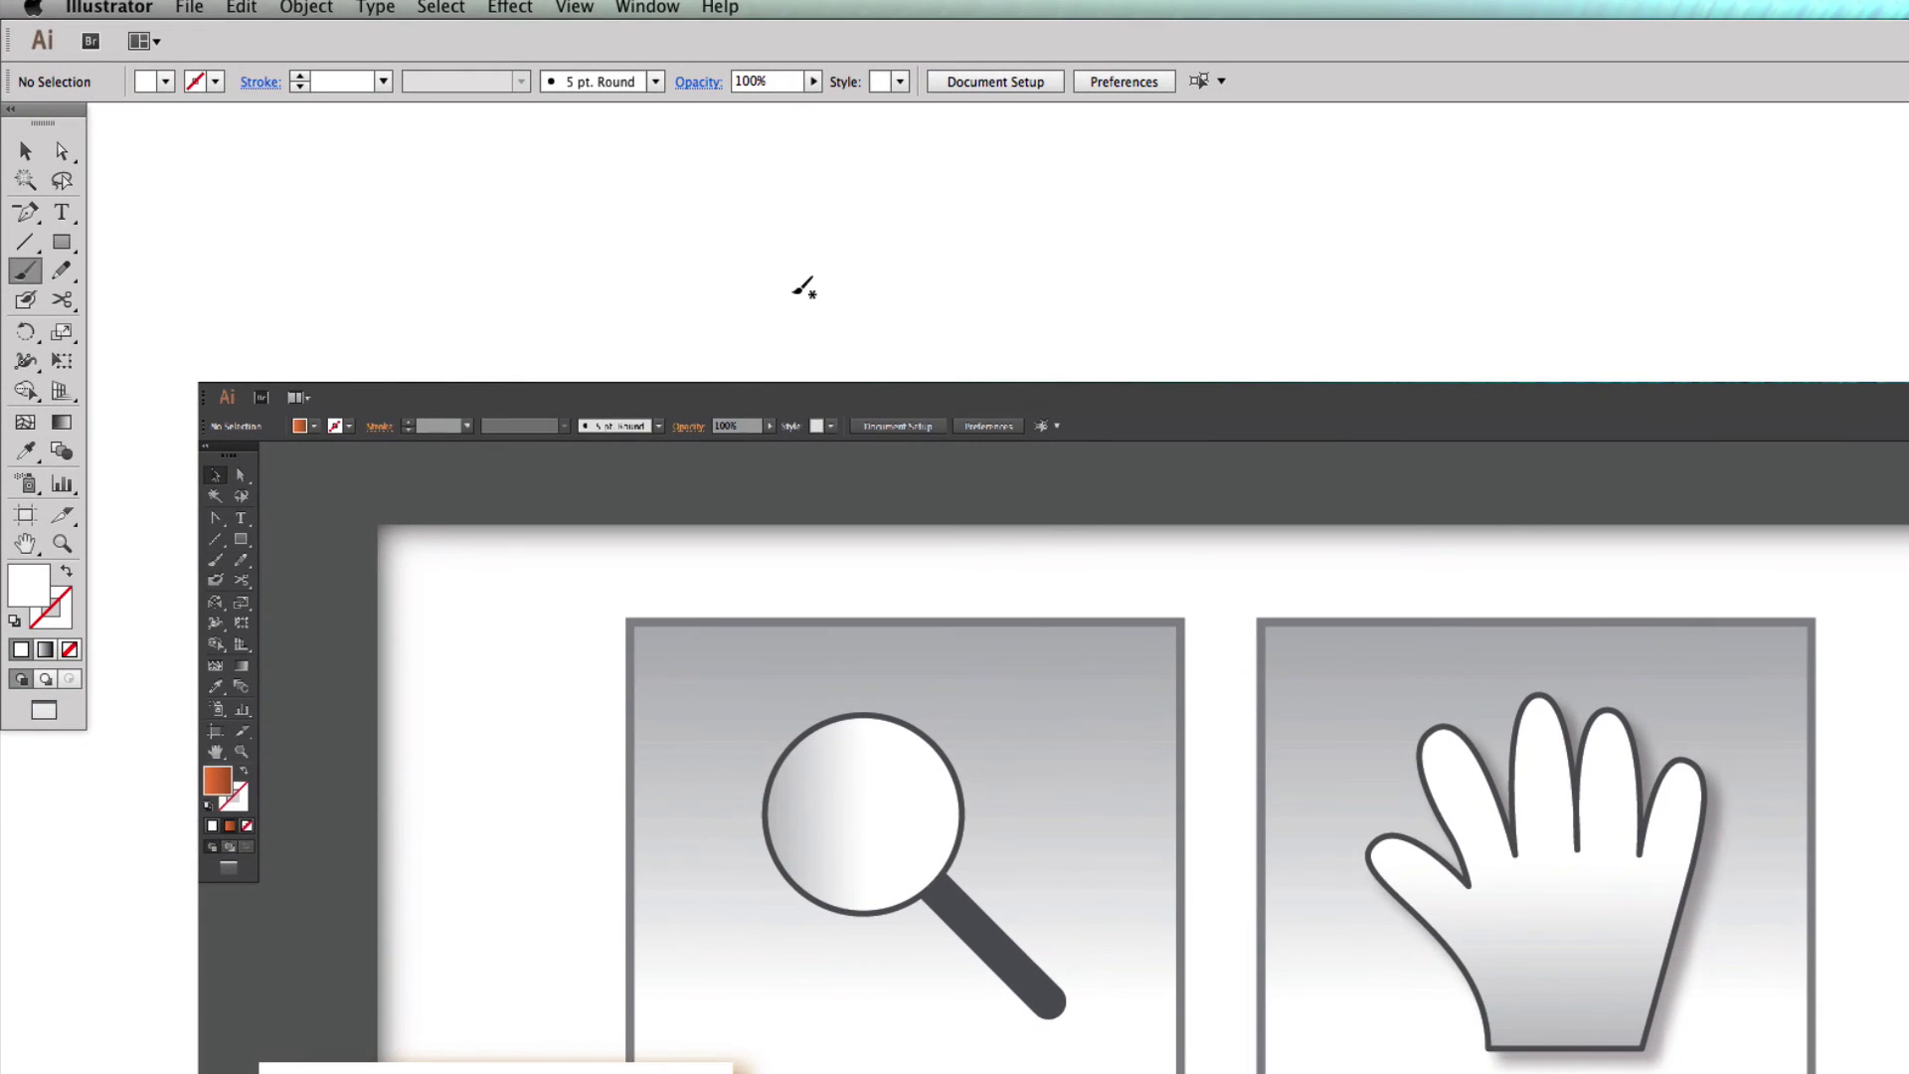
key("space")
key("super+space")
mouse_move(558, 418)
left_mouse_down()
mouse_move(1134, 895)
mouse_move(1228, 895)
left_mouse_up()
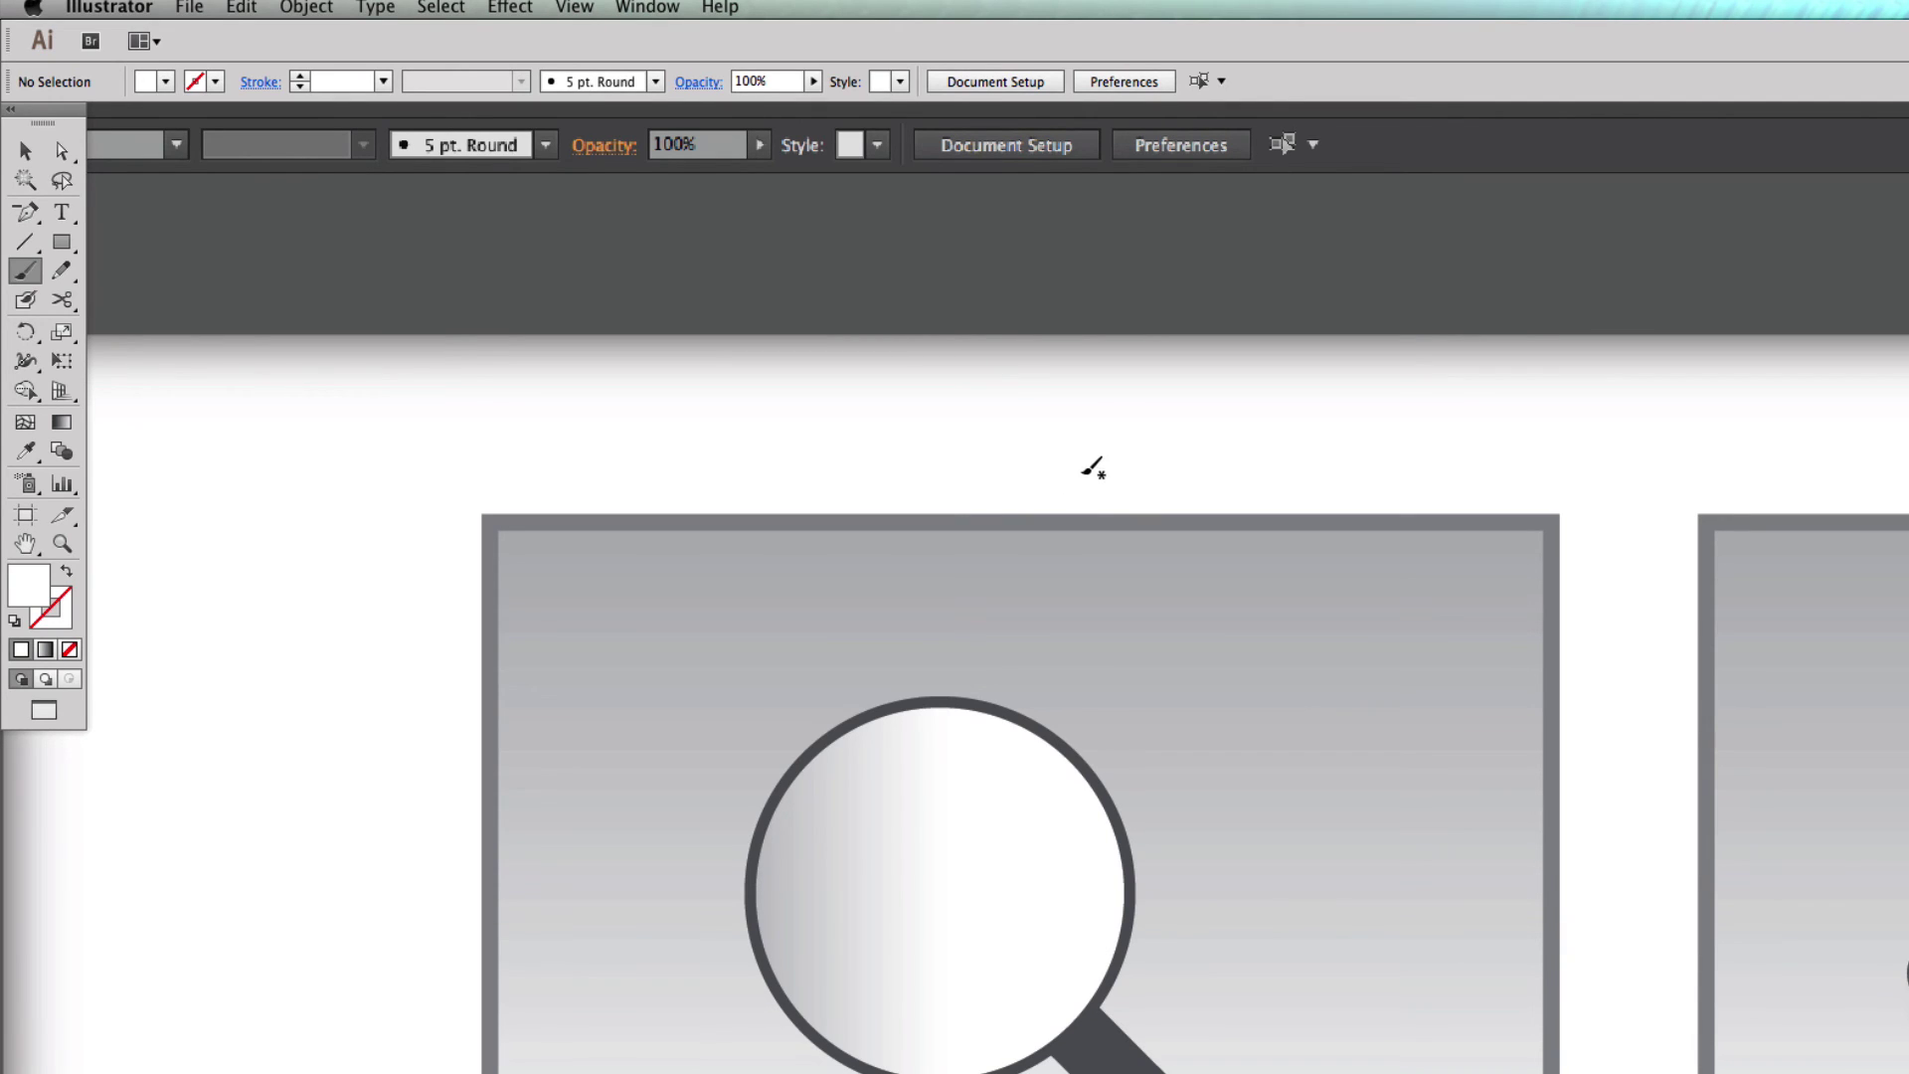
Zoom back out from 200% to 150%, then to 100%
key("space")
key("super+space")
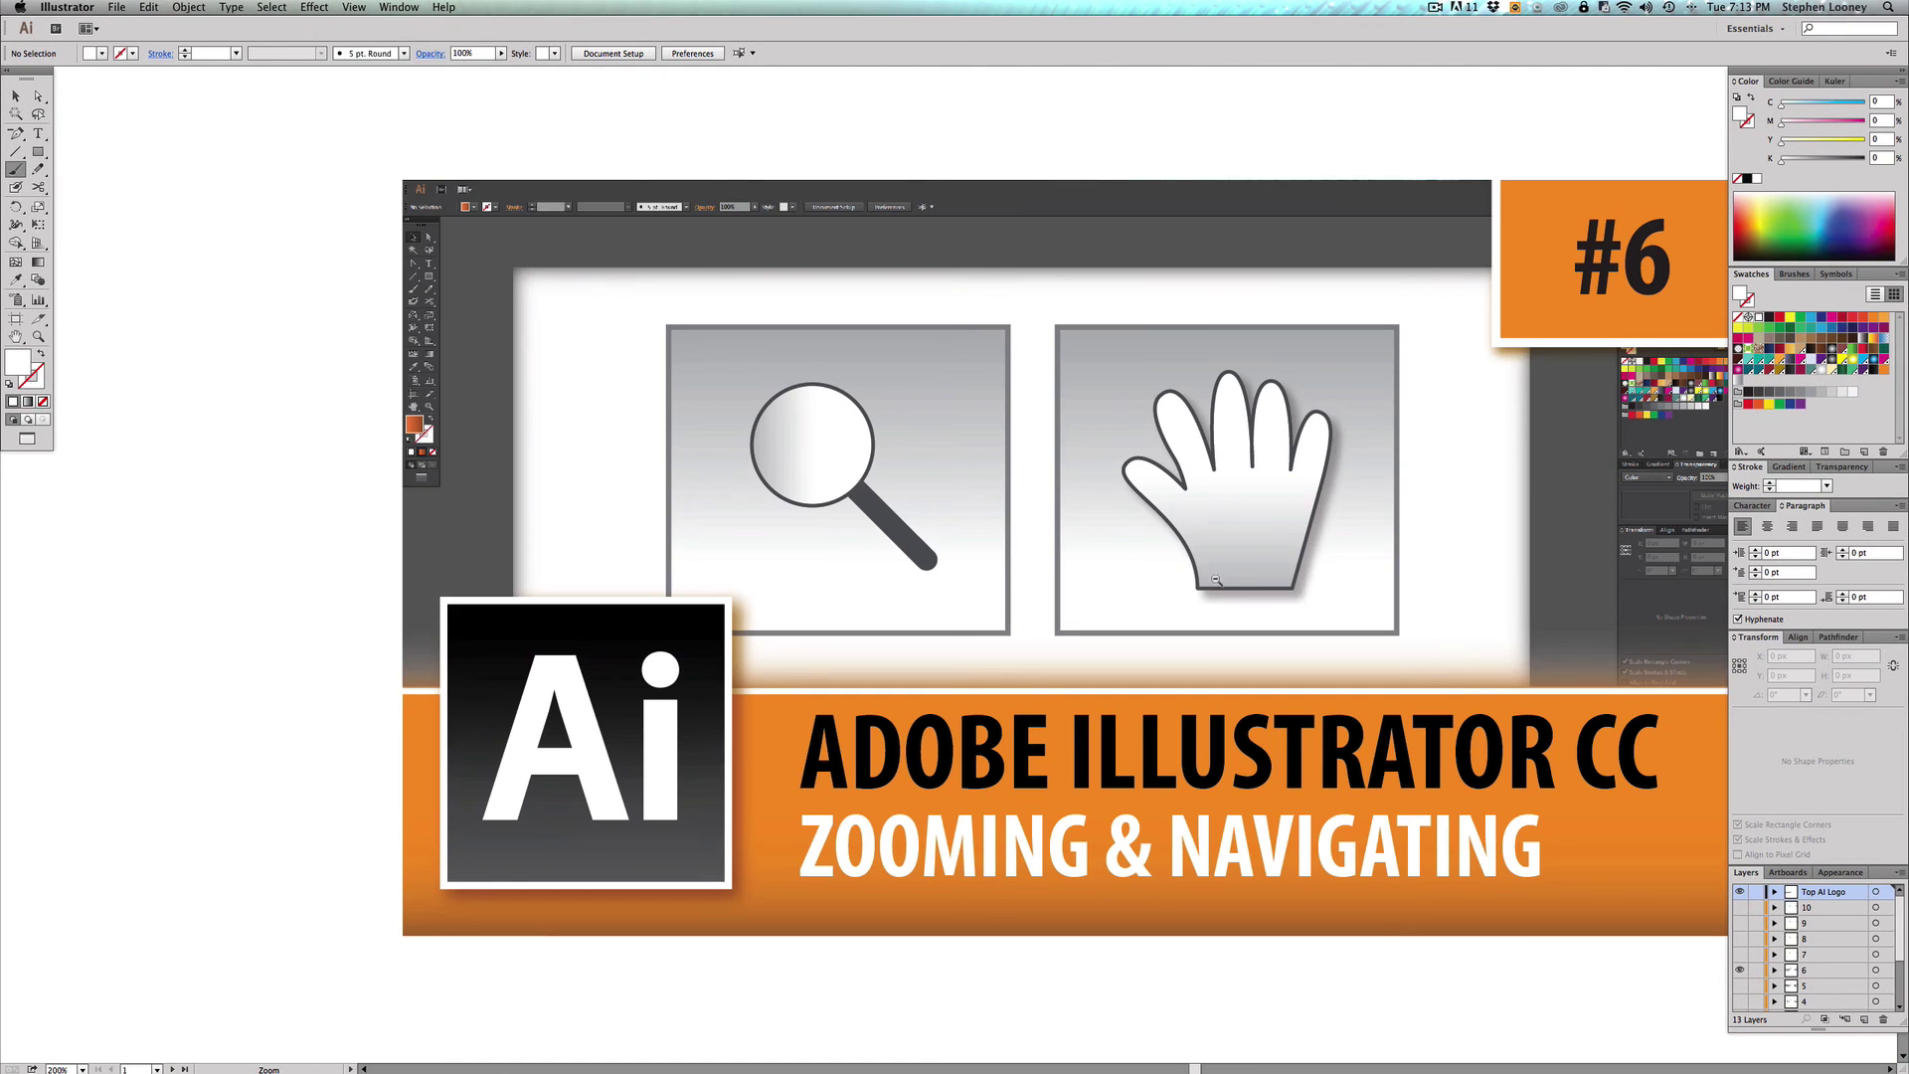
left_click_drag(1524, 594, 675, 360)
left_click_drag(805, 484, 398, 247)
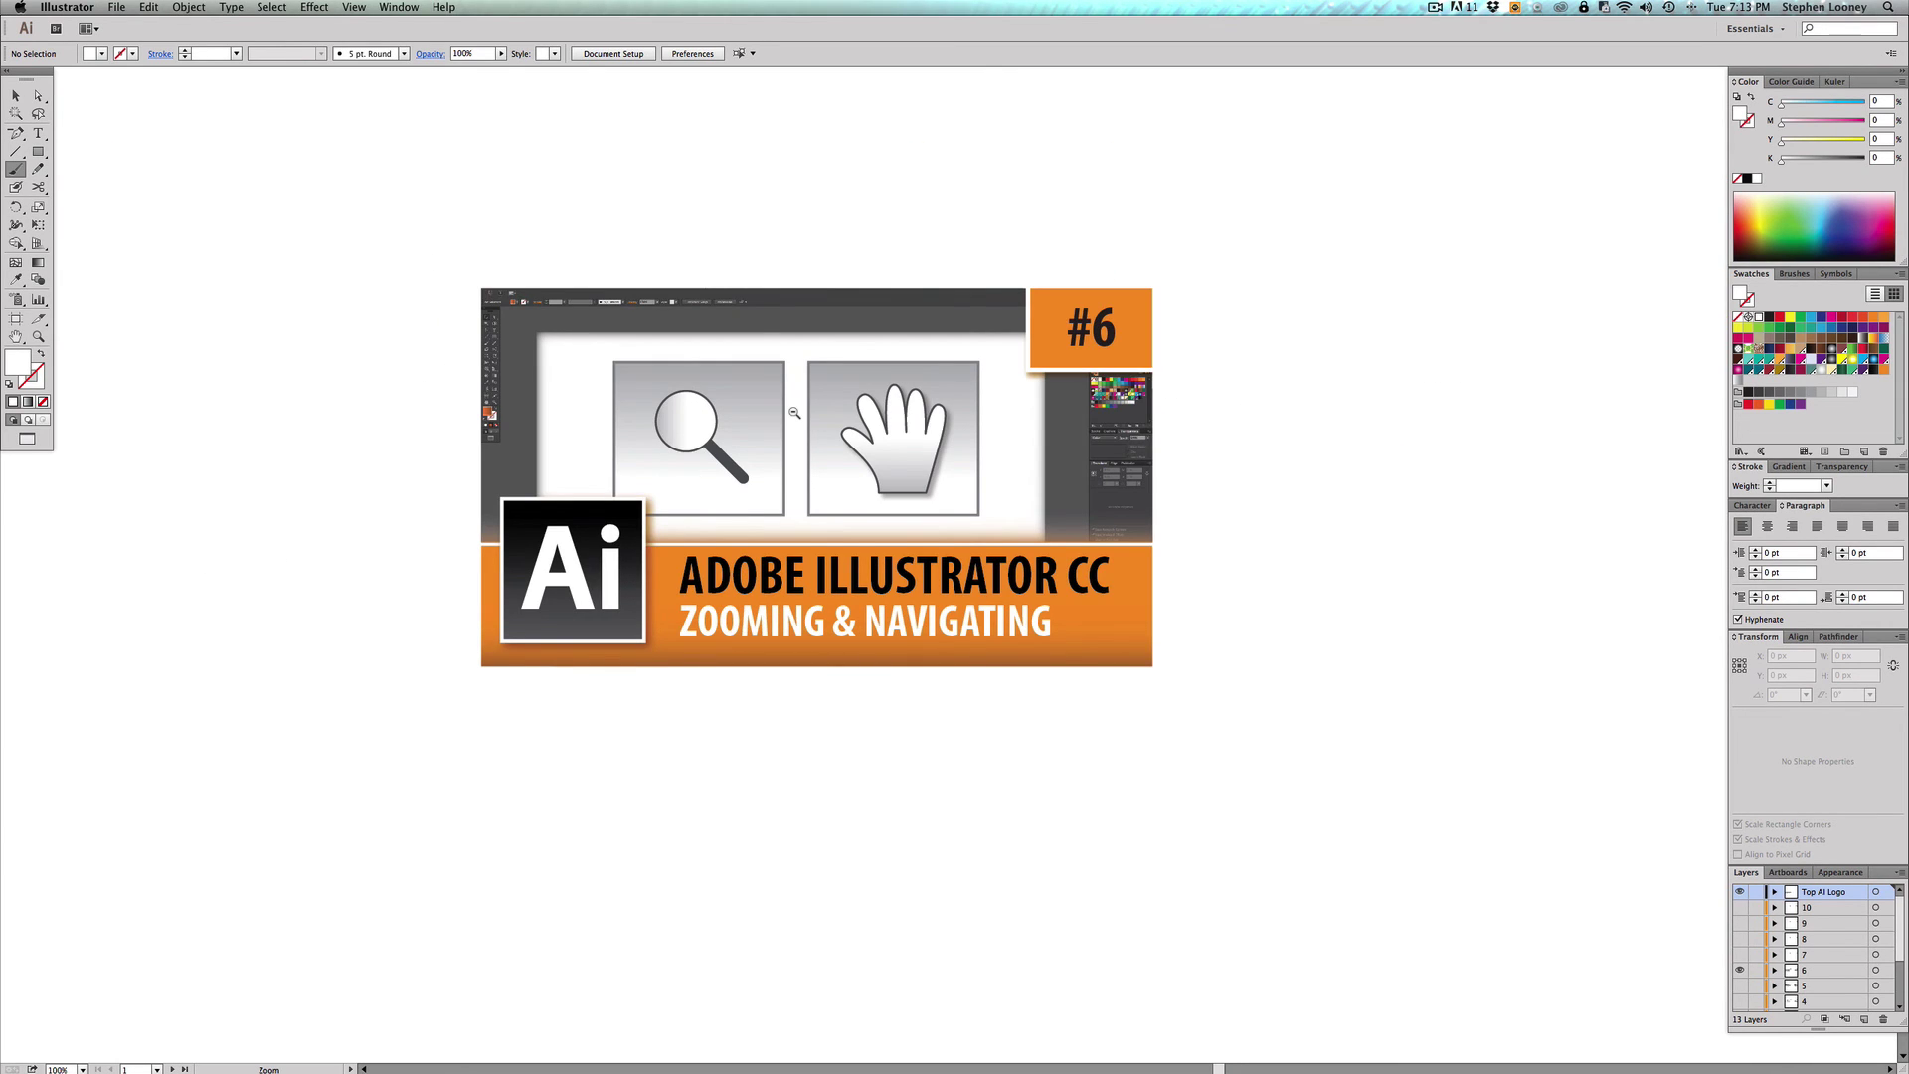
Select the Paintbrush and scroll-zoom to 249%, back to 100%, then out to 66.67%
key("b")
scroll(1174, 534, "up", 5)
scroll(1131, 522, "right", 10)
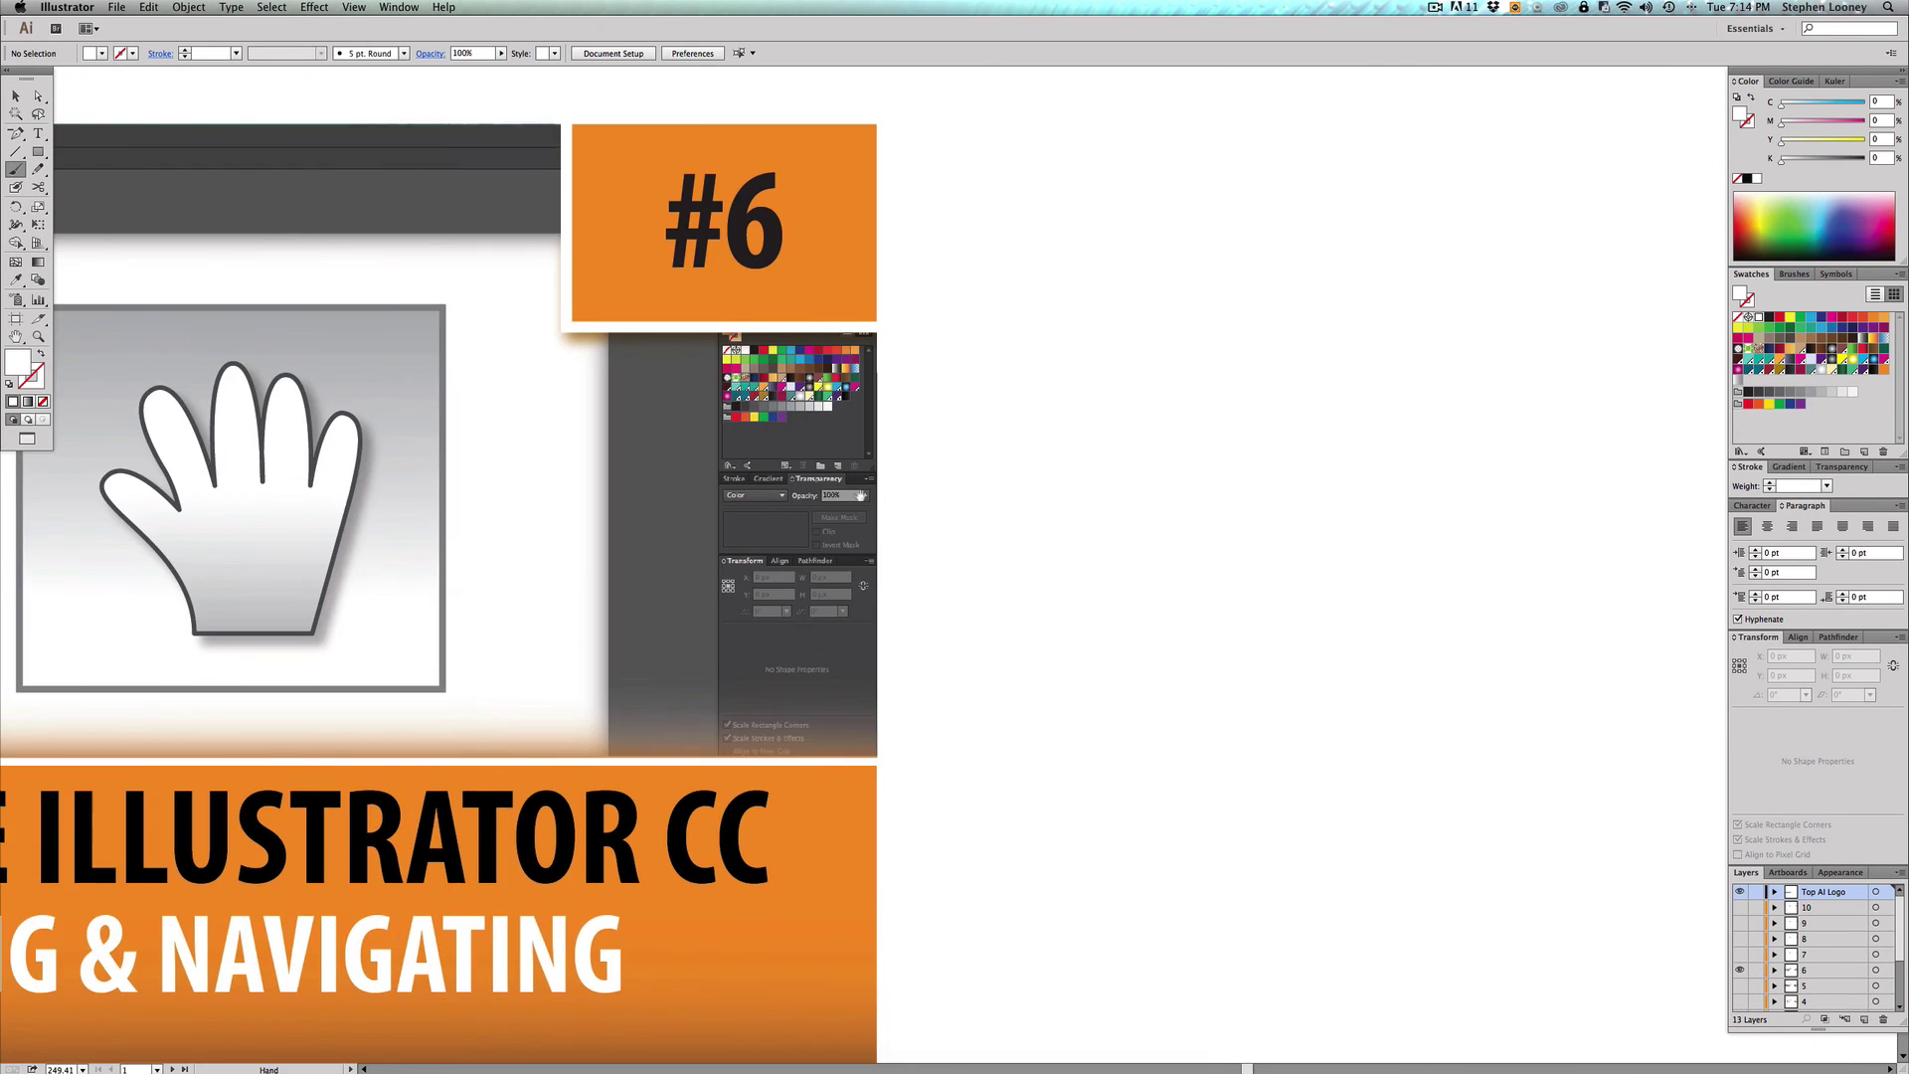
scroll(916, 544, "down", 5)
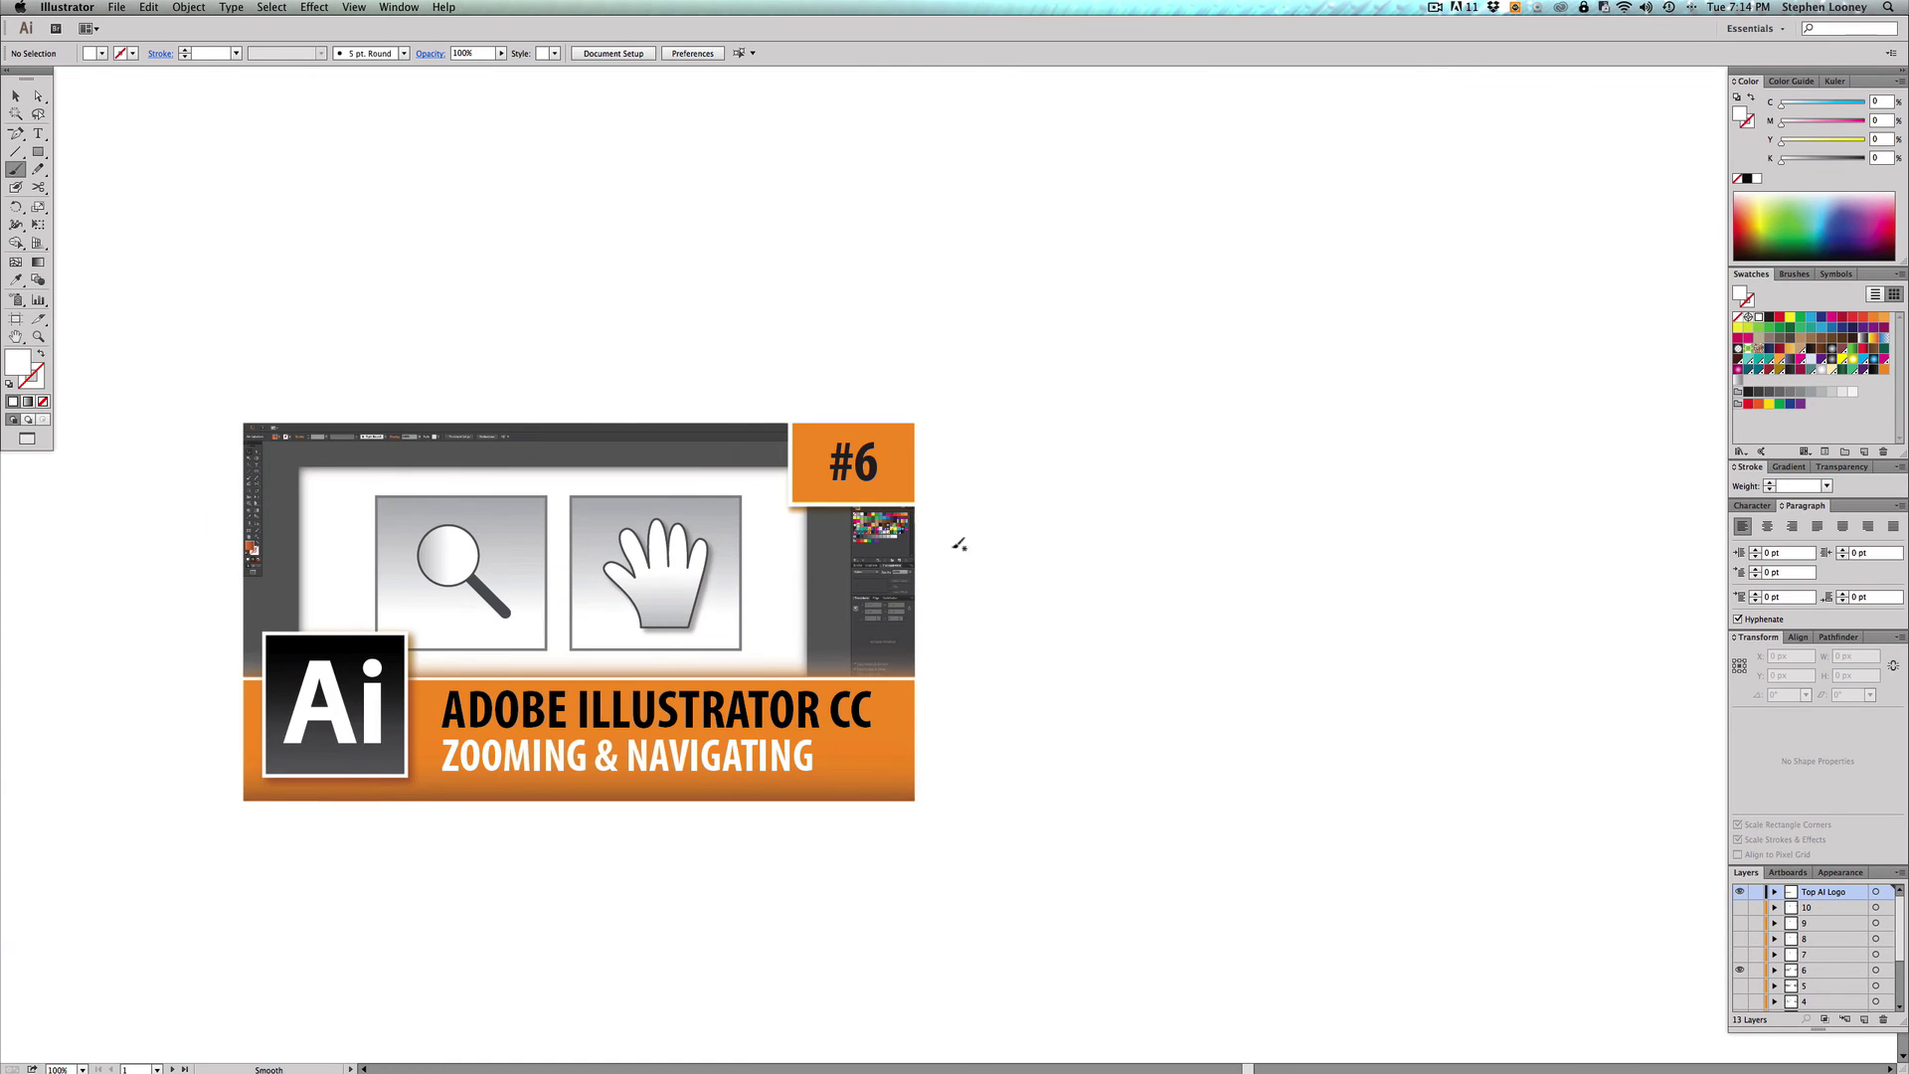
scroll(959, 541, "down", 1)
scroll(864, 542, "left", 3)
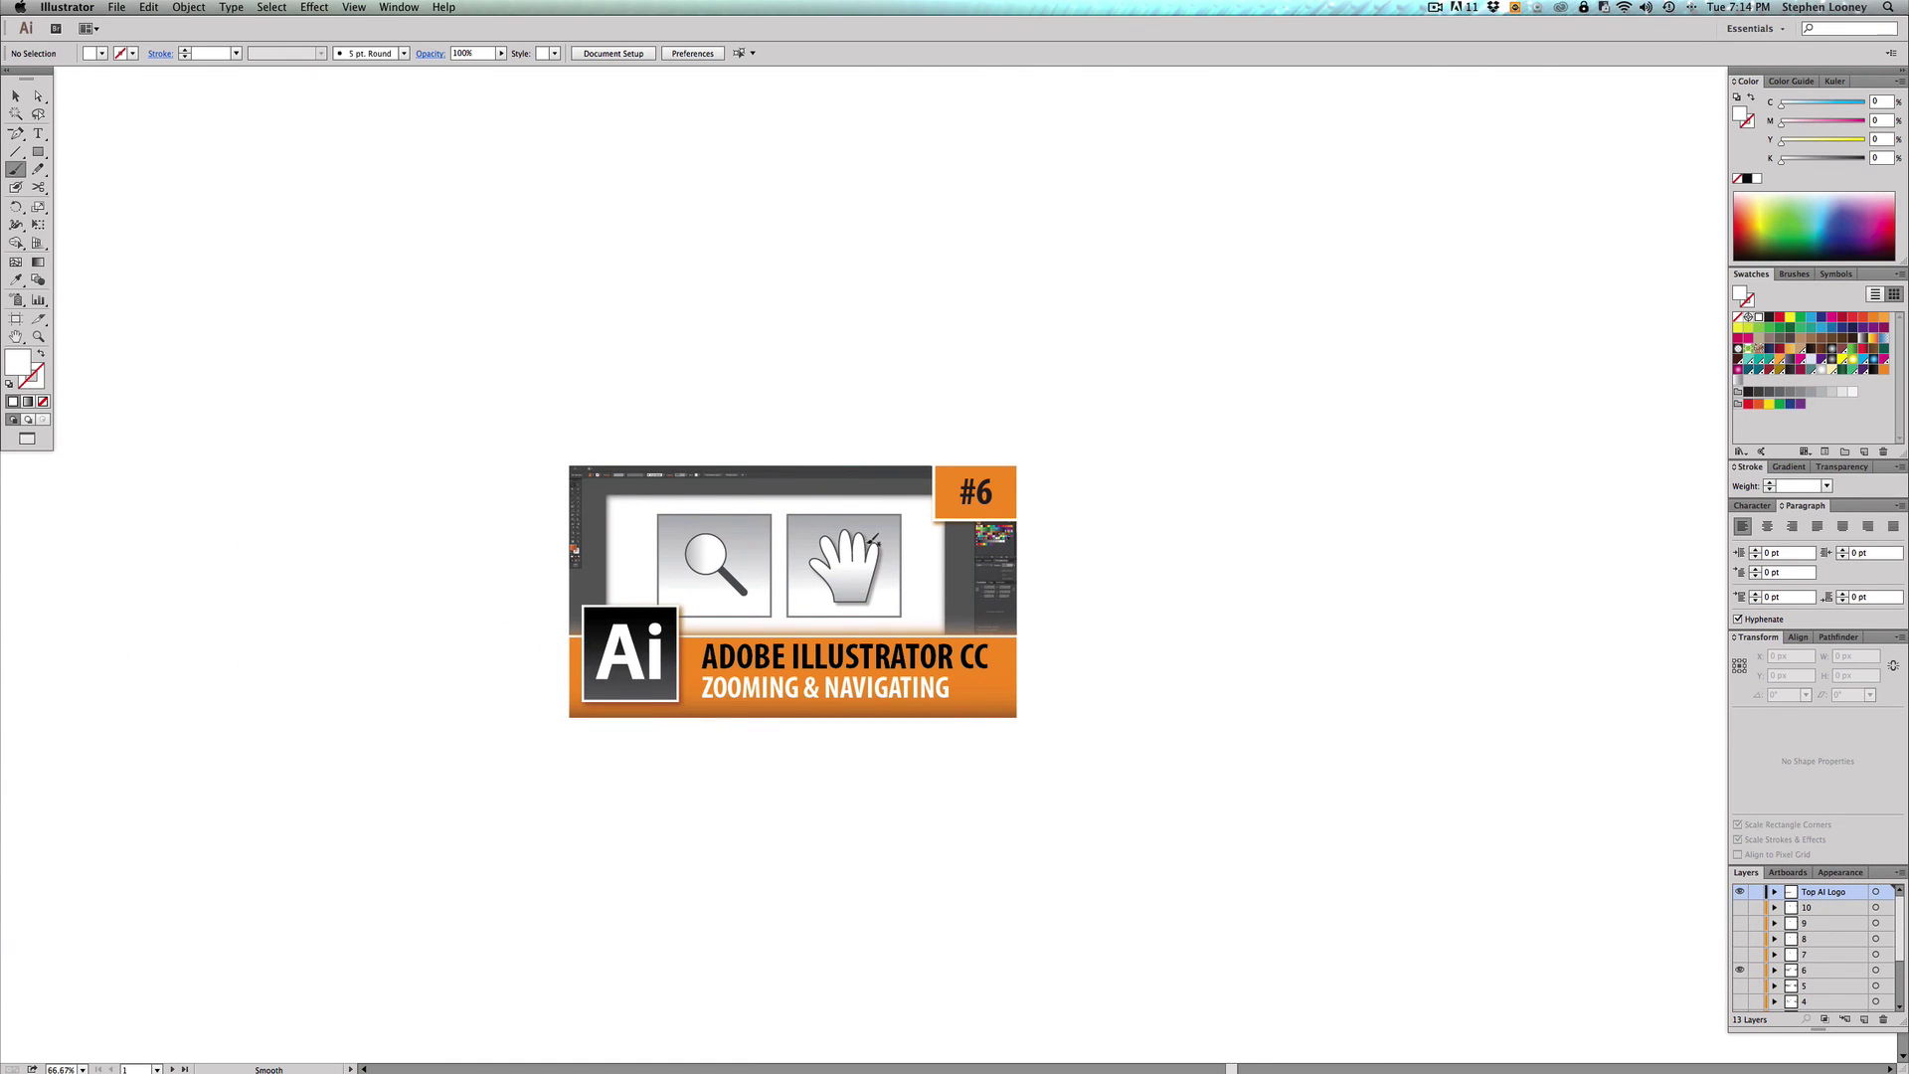